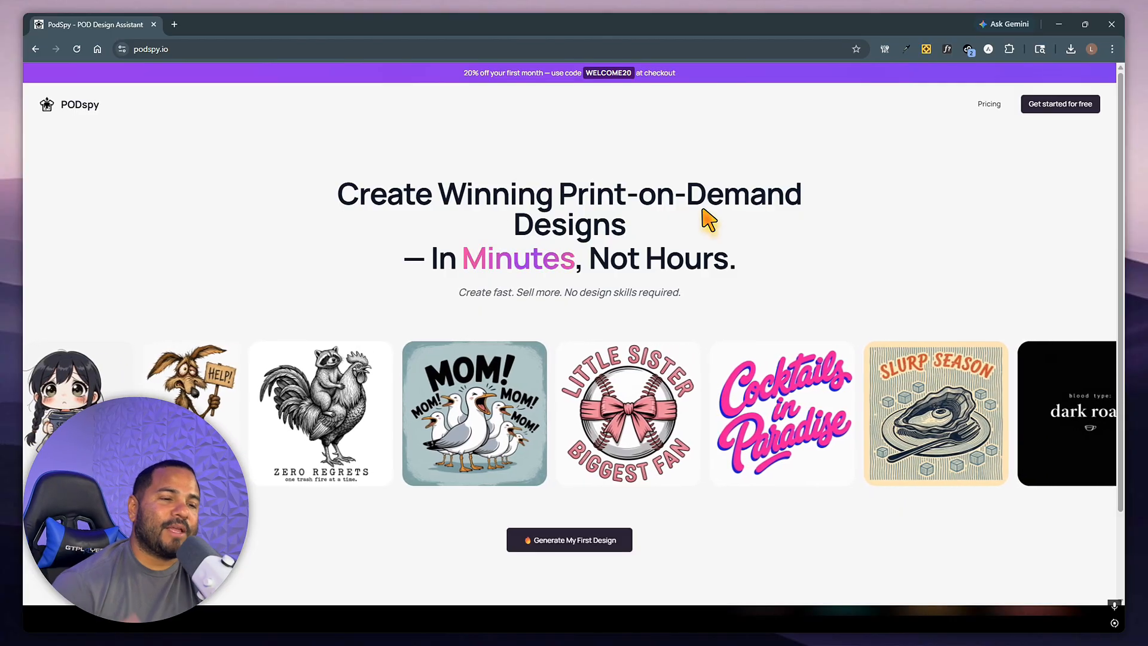
Enter the design workspace from the homepage and create a new project
{"action": "left_click", "coordinate": [612, 542]}
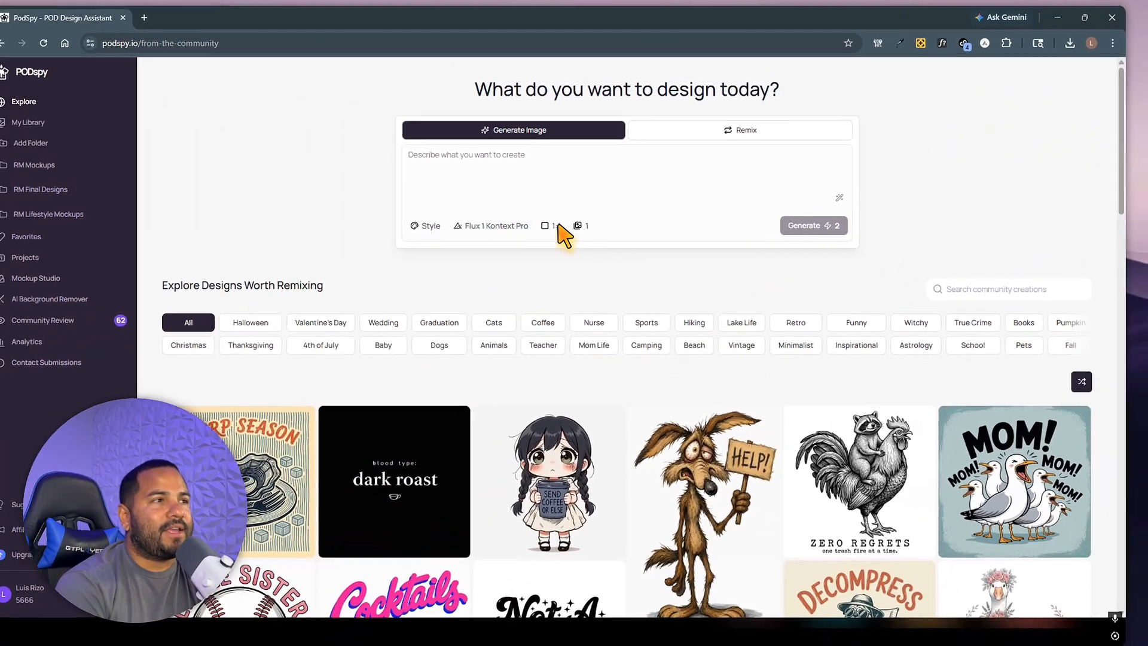
{"action": "left_click", "coordinate": [90, 276]}
{"action": "left_click", "coordinate": [75, 256]}
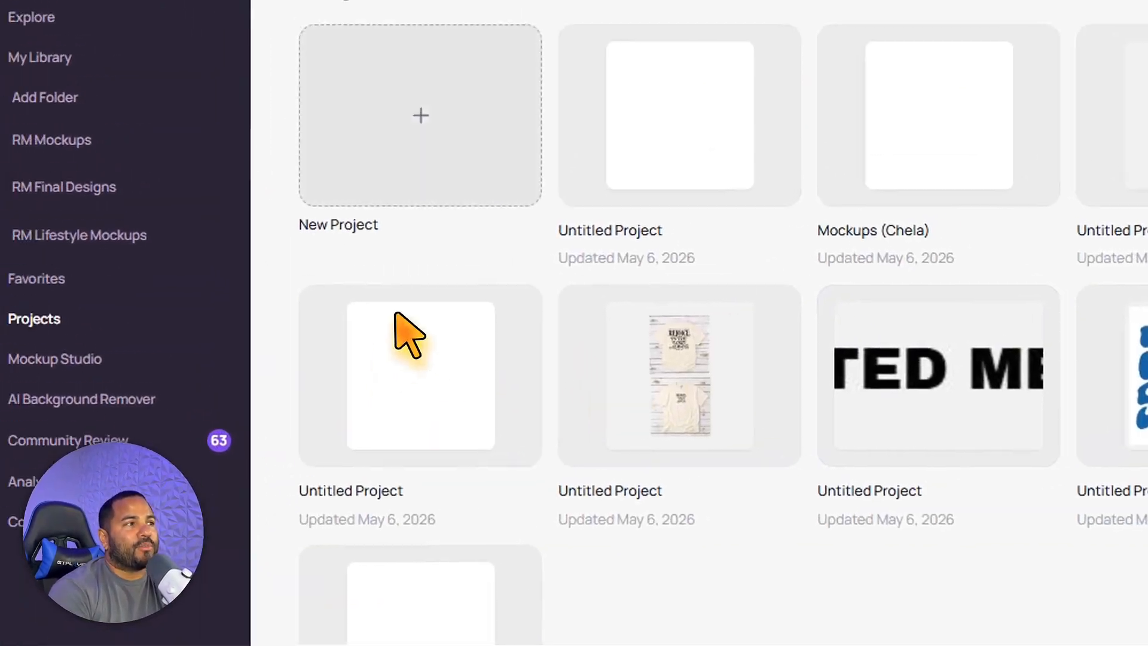
{"action": "left_click", "coordinate": [446, 161]}
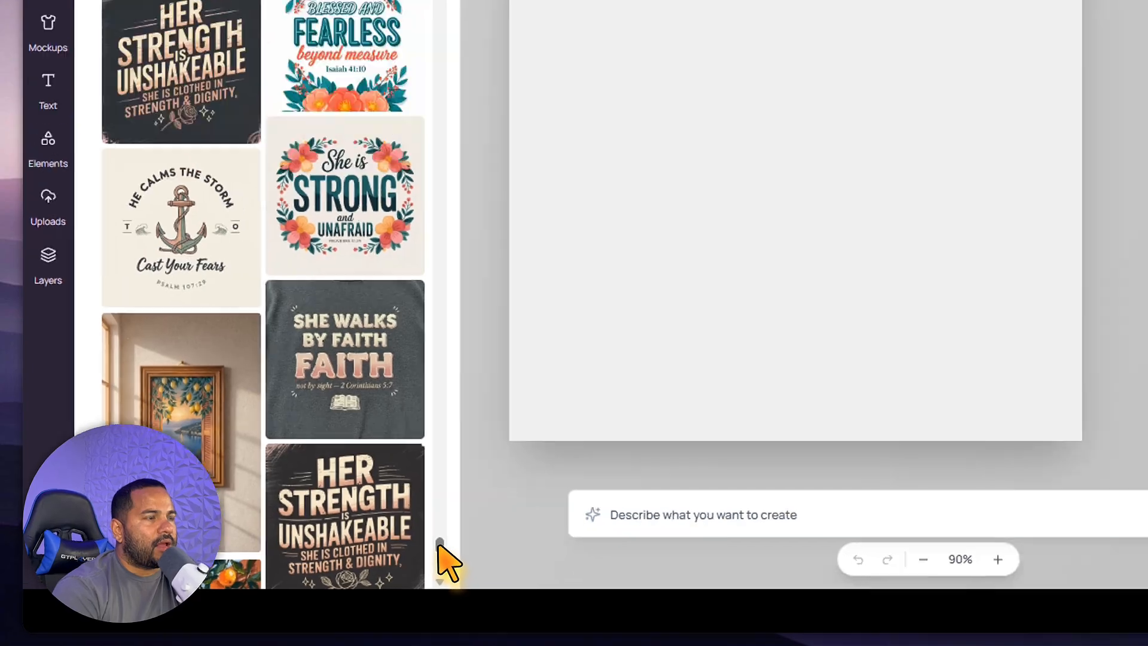
Place the Football Mama heart design from My Library on Board 1 and enlarge it to about 3697 px wide
{"action": "mouse_move", "coordinate": [437, 540]}
{"action": "left_mouse_down"}
{"action": "mouse_move", "coordinate": [283, 571]}
{"action": "mouse_move", "coordinate": [289, 600]}
{"action": "left_mouse_up"}
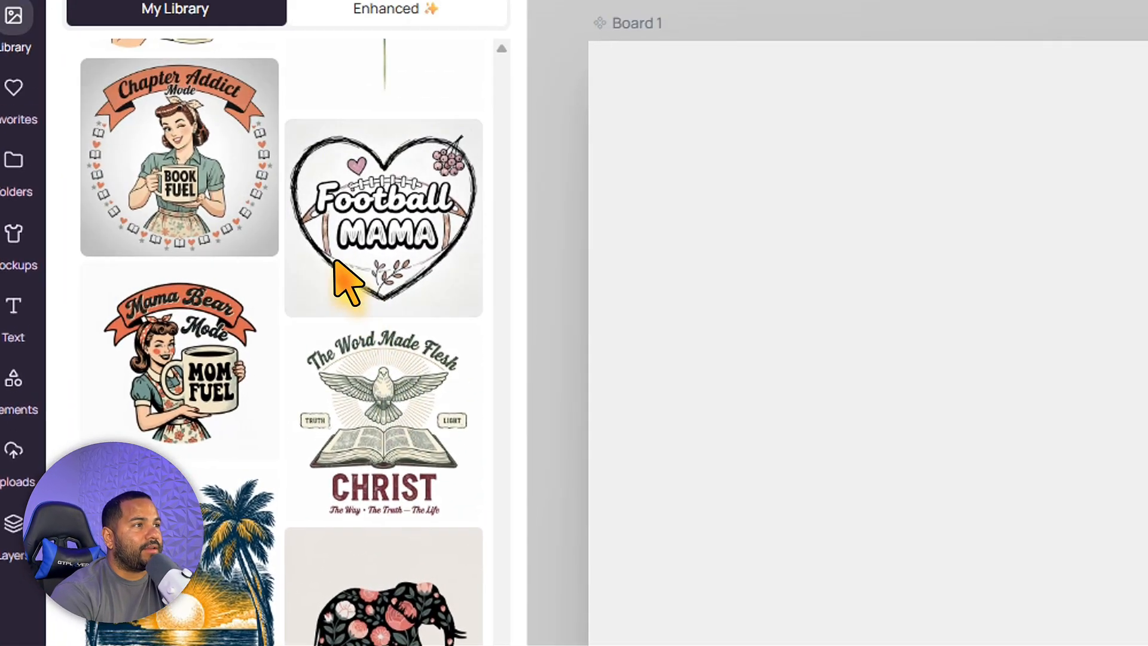
{"action": "left_click", "coordinate": [403, 267]}
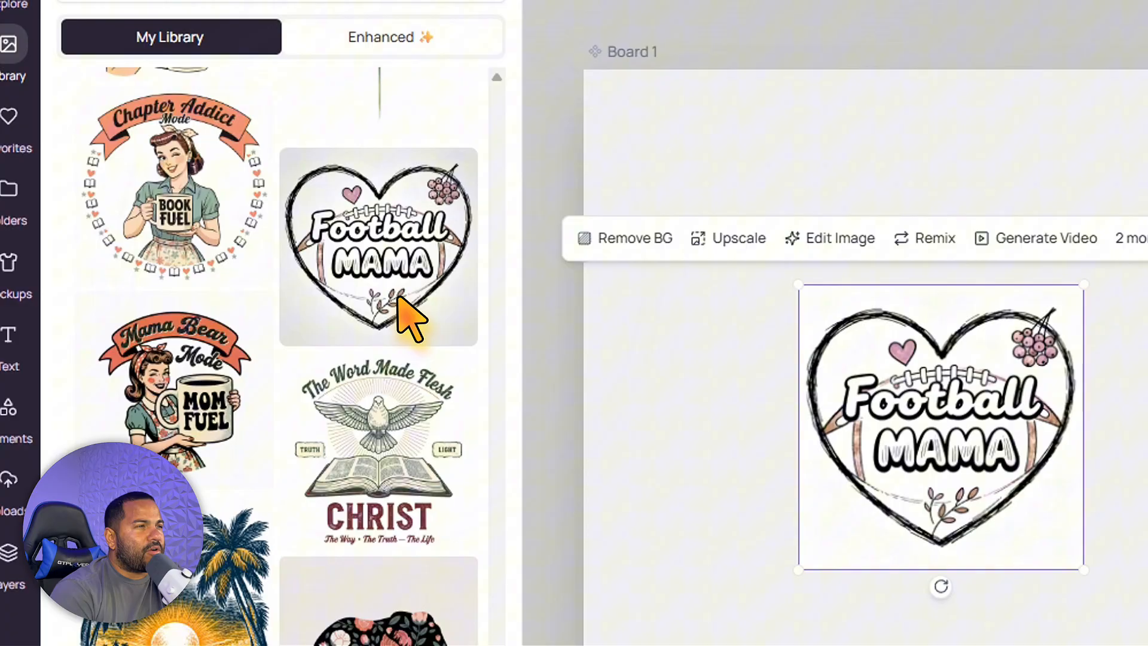
{"action": "left_click_drag", "start_coordinate": [1019, 464], "coordinate": [1147, 645]}
{"action": "left_click_drag", "start_coordinate": [1091, 565], "coordinate": [1073, 544]}
{"action": "left_click_drag", "start_coordinate": [661, 434], "coordinate": [700, 475]}
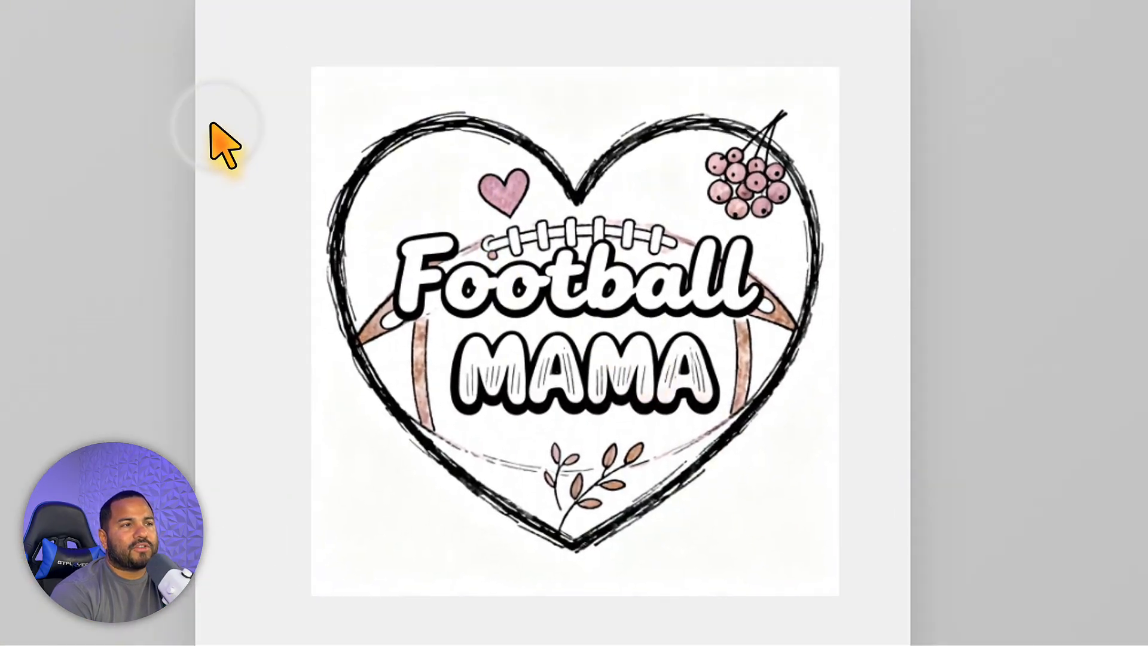
Upscale the Football Mama design on the board and remove its background
{"action": "left_click", "coordinate": [343, 119]}
{"action": "left_click", "coordinate": [740, 173]}
{"action": "left_click_drag", "start_coordinate": [546, 375], "coordinate": [530, 379]}
{"action": "left_click", "coordinate": [101, 297]}
{"action": "left_click", "coordinate": [481, 319]}
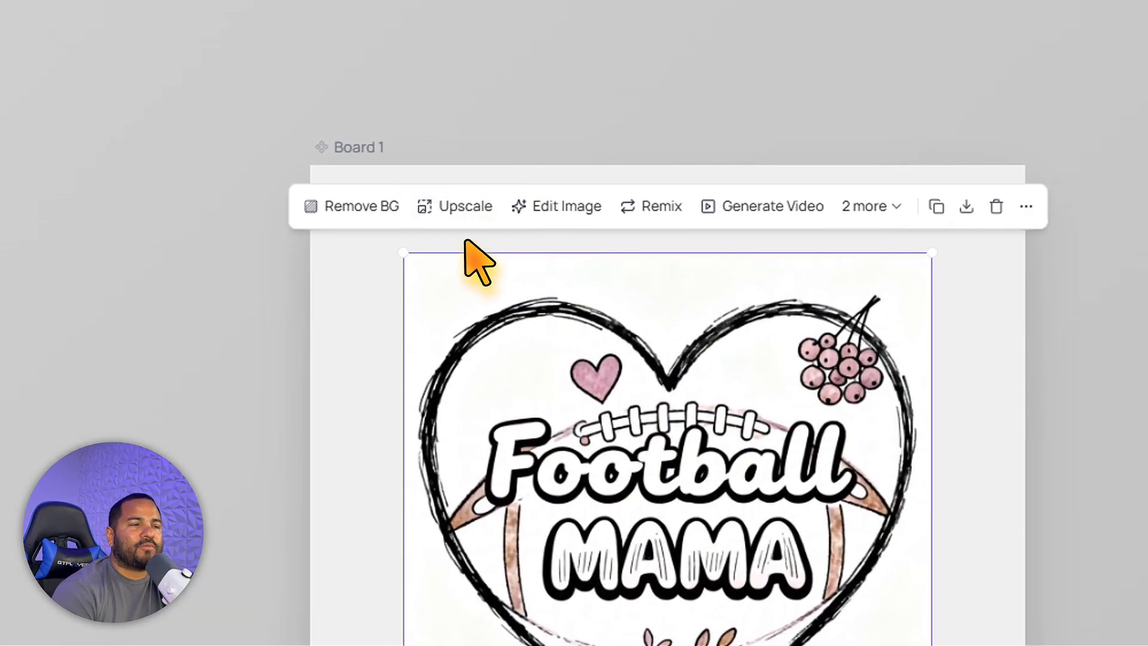
{"action": "left_click", "coordinate": [443, 211]}
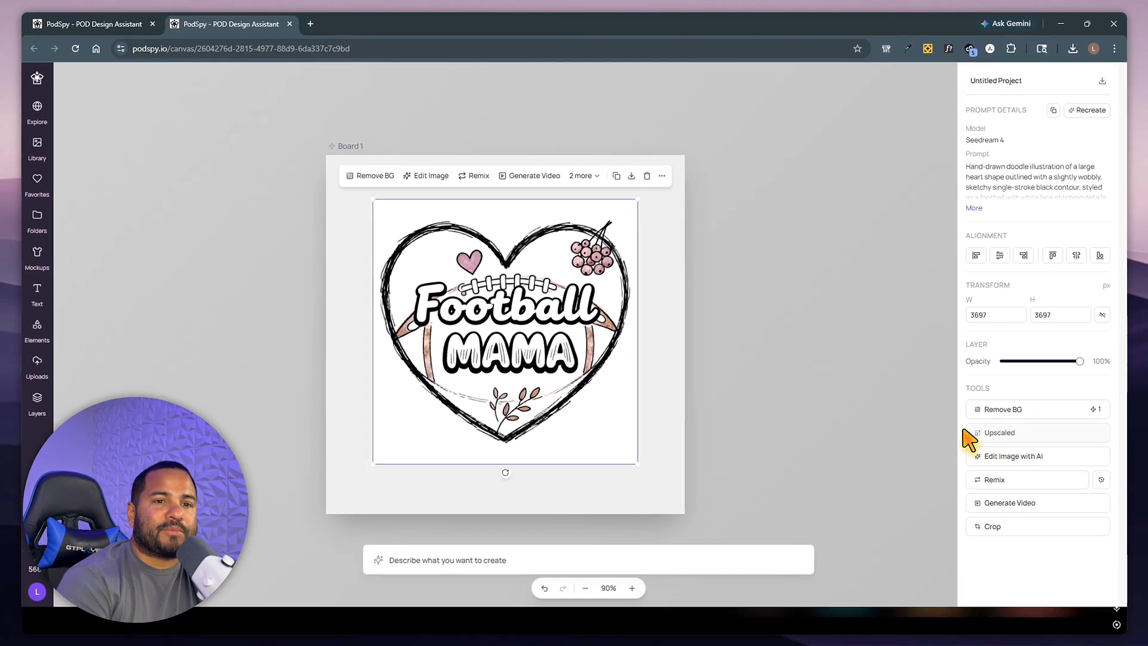
{"action": "left_click", "coordinate": [367, 175]}
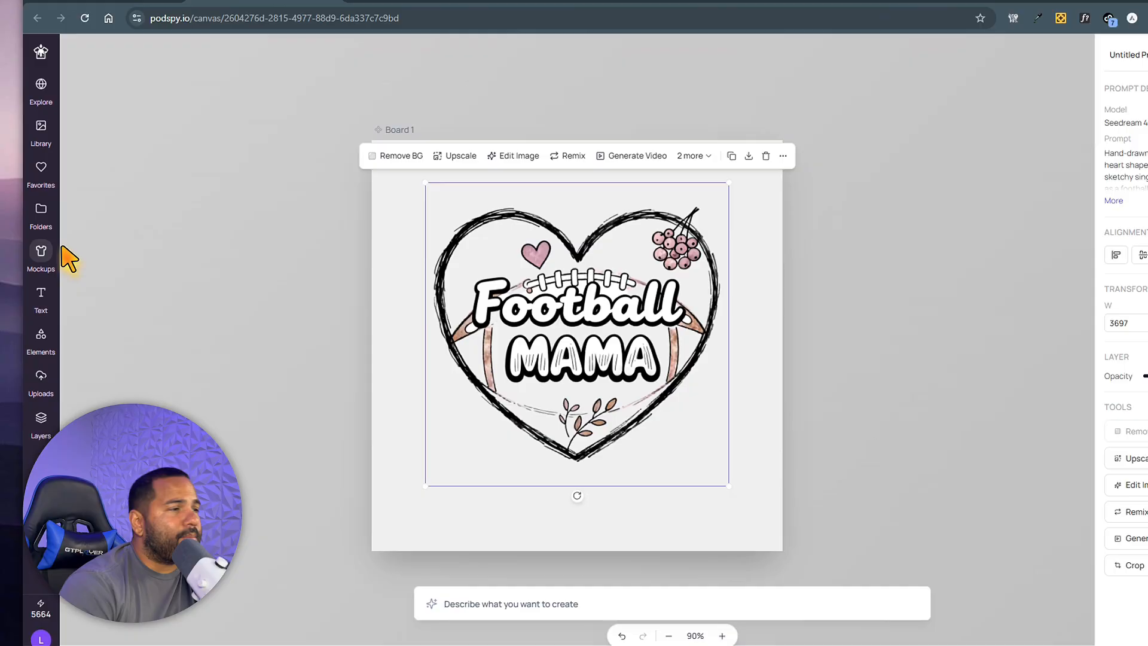
Browse the mockups and place the white T-shirt flat lay with boots and cargo pants beside Board 1
{"action": "left_click", "coordinate": [38, 254]}
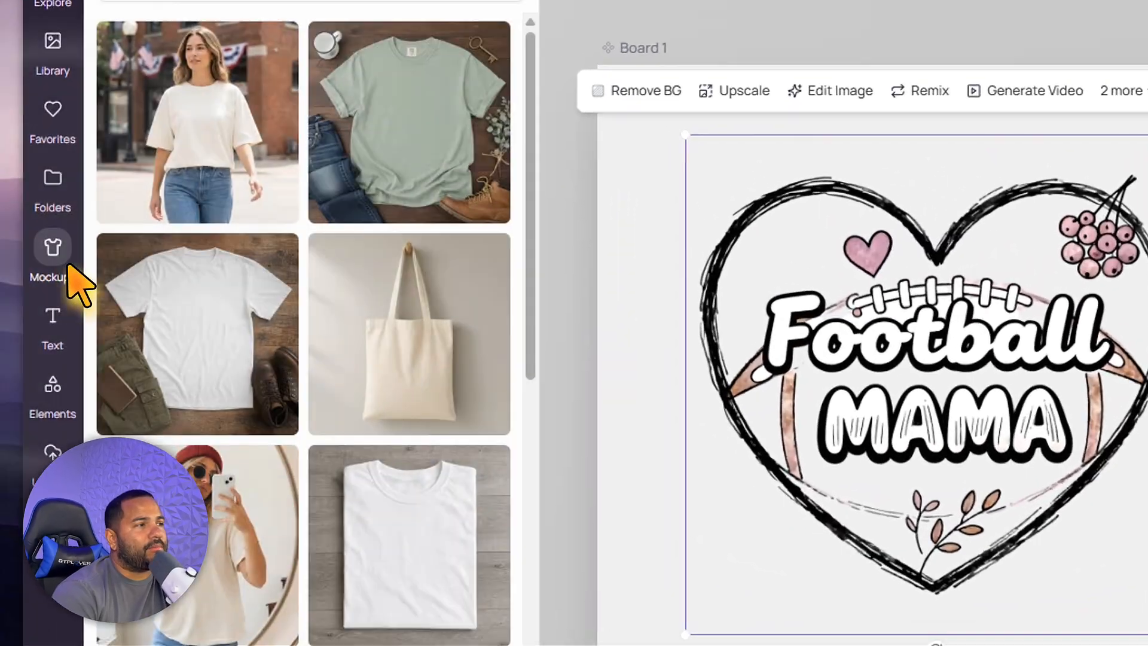
{"action": "scroll", "coordinate": [123, 321], "scroll_direction": "down", "scroll_amount": 5}
{"action": "scroll", "coordinate": [305, 413], "scroll_direction": "up", "scroll_amount": 10}
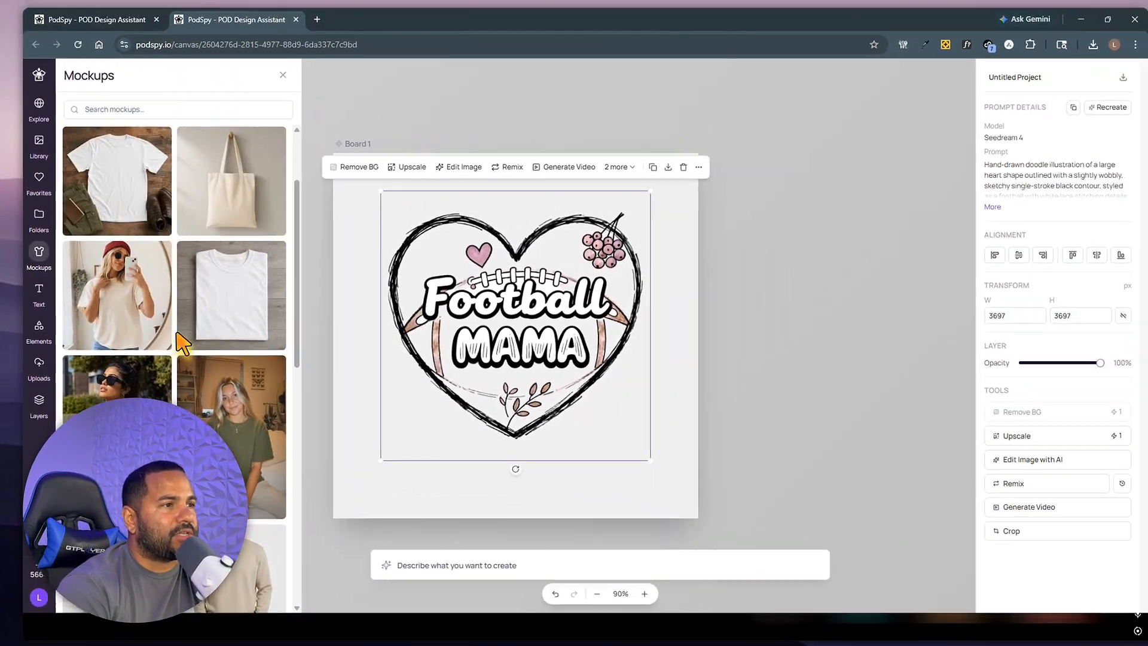
{"action": "scroll", "coordinate": [244, 378], "scroll_direction": "up", "scroll_amount": 1}
{"action": "scroll", "coordinate": [242, 383], "scroll_direction": "down", "scroll_amount": 5}
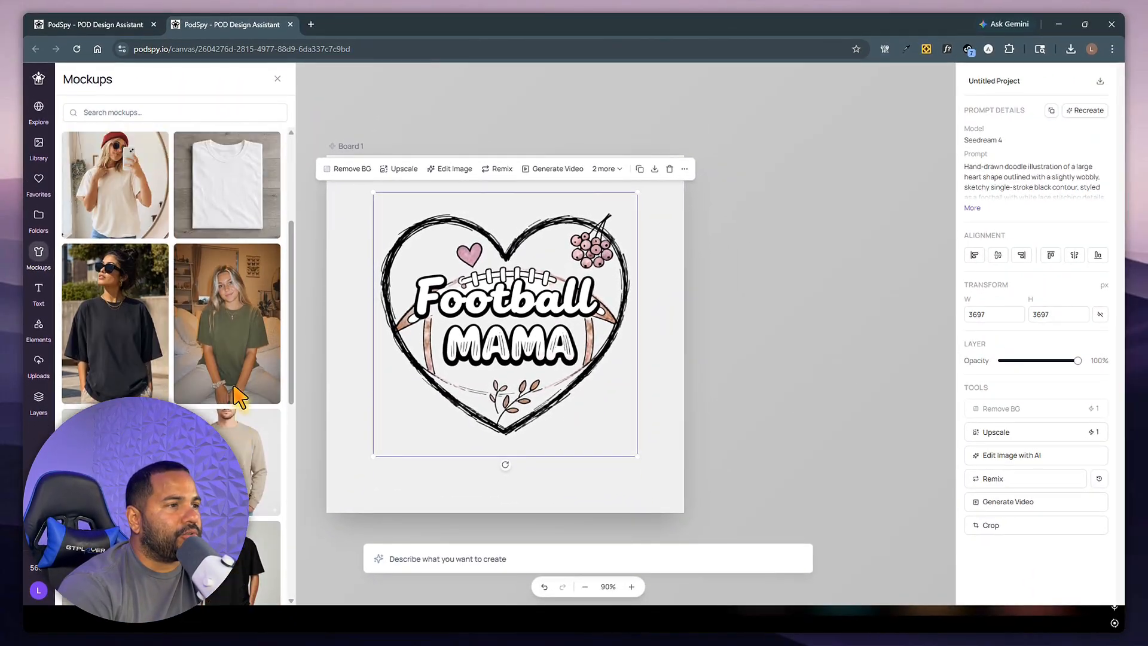
{"action": "scroll", "coordinate": [240, 390], "scroll_direction": "up", "scroll_amount": 6}
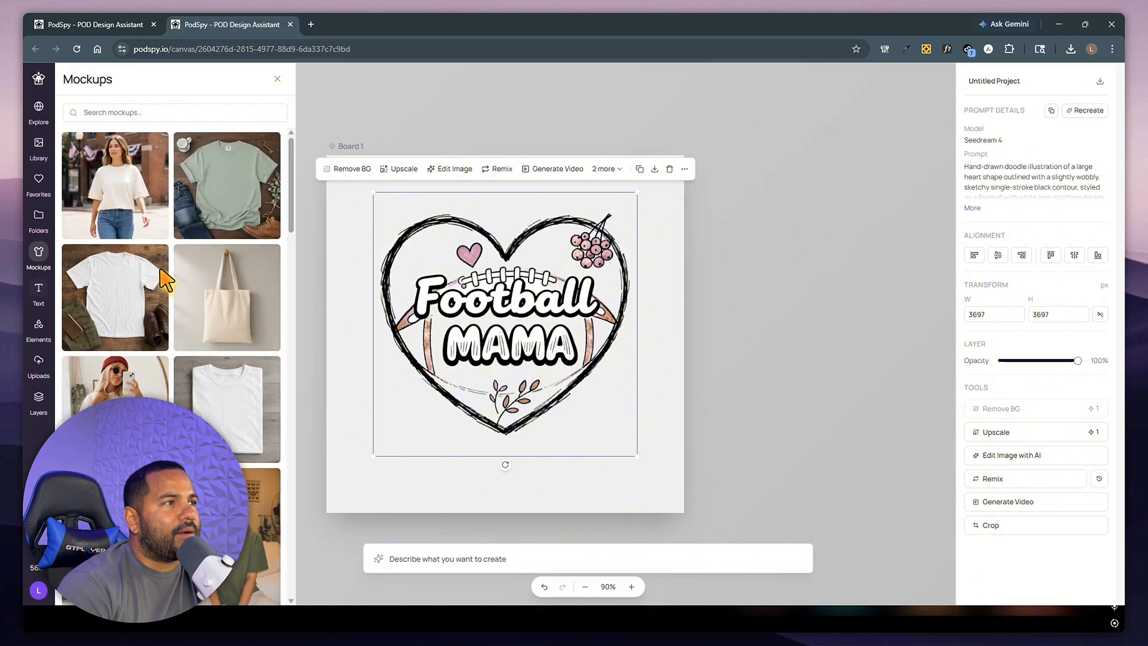
{"action": "left_click_drag", "start_coordinate": [164, 278], "coordinate": [790, 285]}
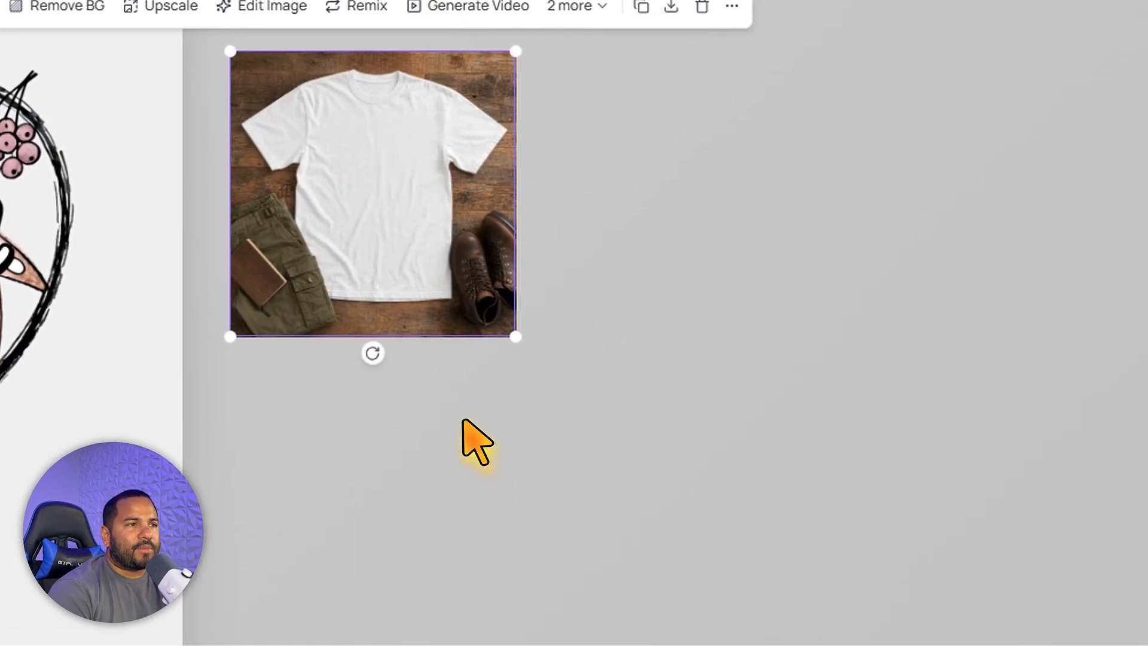
Reposition the T-shirt mockup beside the board and enlarge it to about 4776 px wide
{"action": "left_click_drag", "start_coordinate": [365, 248], "coordinate": [363, 165]}
{"action": "left_click_drag", "start_coordinate": [556, 250], "coordinate": [532, 425]}
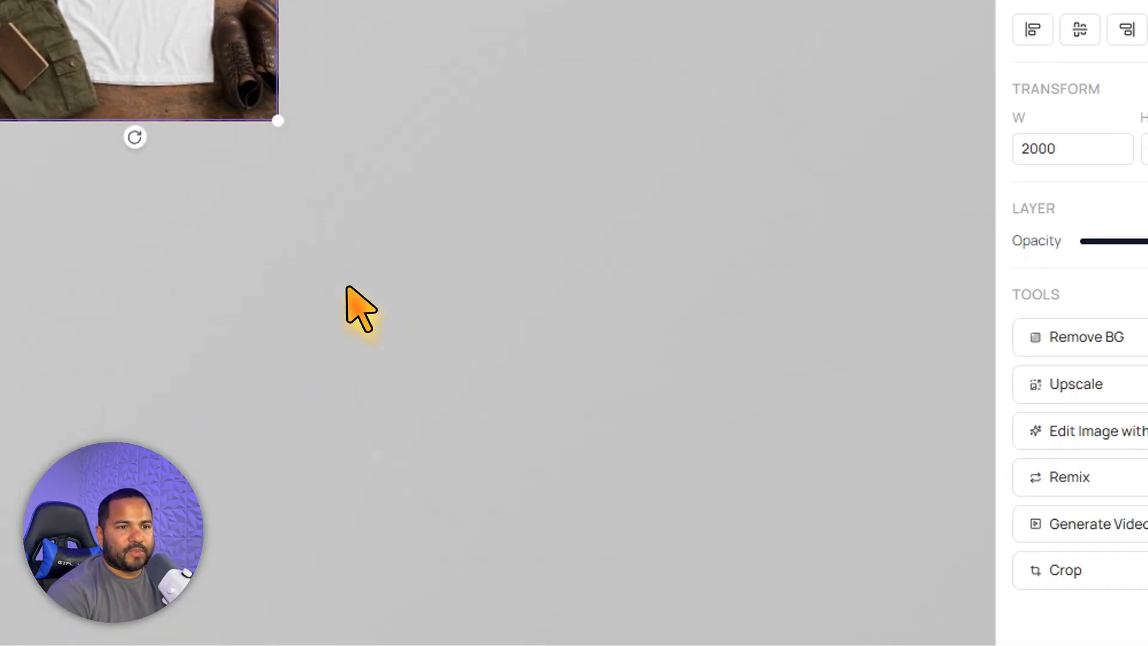
{"action": "left_click_drag", "start_coordinate": [347, 287], "coordinate": [309, 154]}
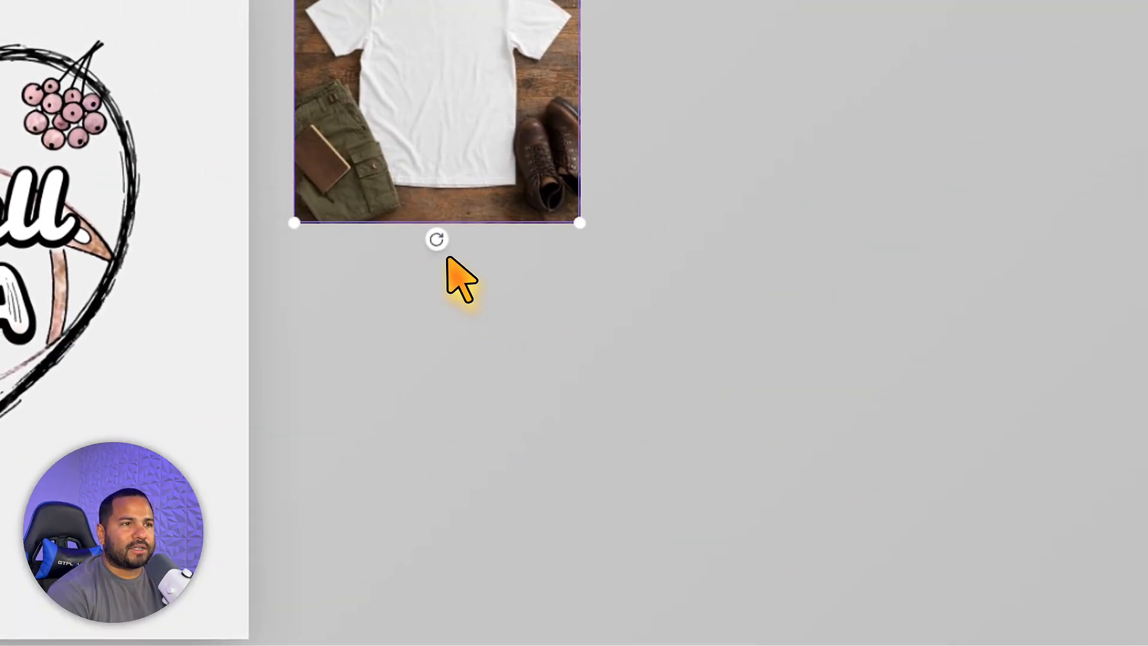
{"action": "left_click_drag", "start_coordinate": [579, 224], "coordinate": [866, 515]}
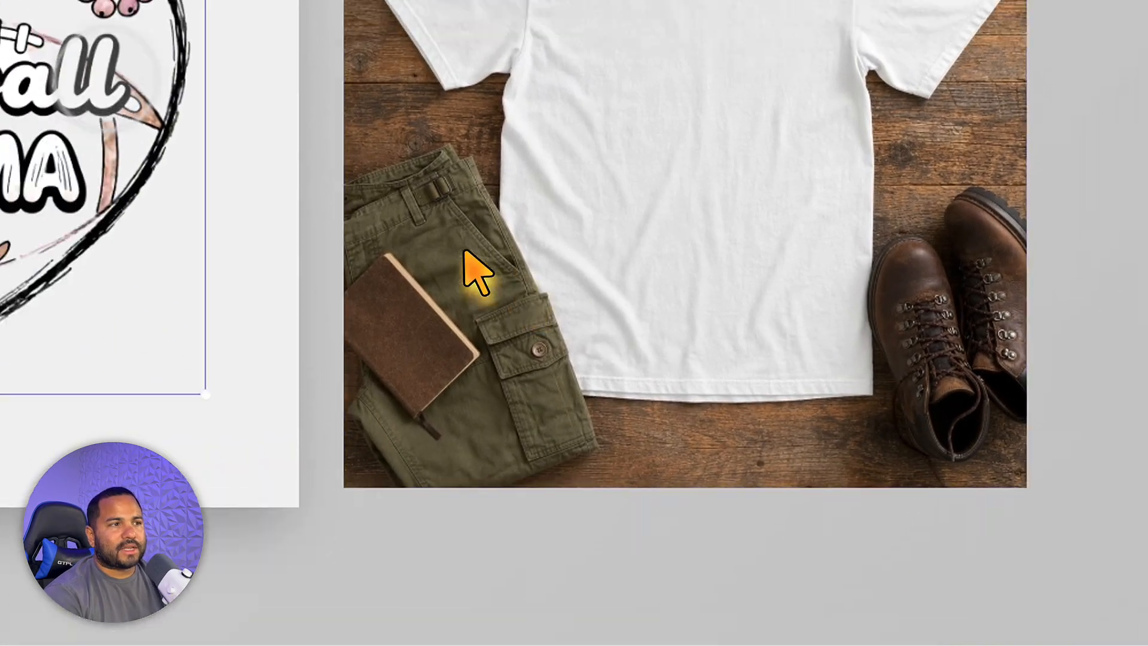
Move the Football Mama design onto the T-shirt mockup and bring it to the front
{"action": "left_click_drag", "start_coordinate": [251, 298], "coordinate": [783, 359]}
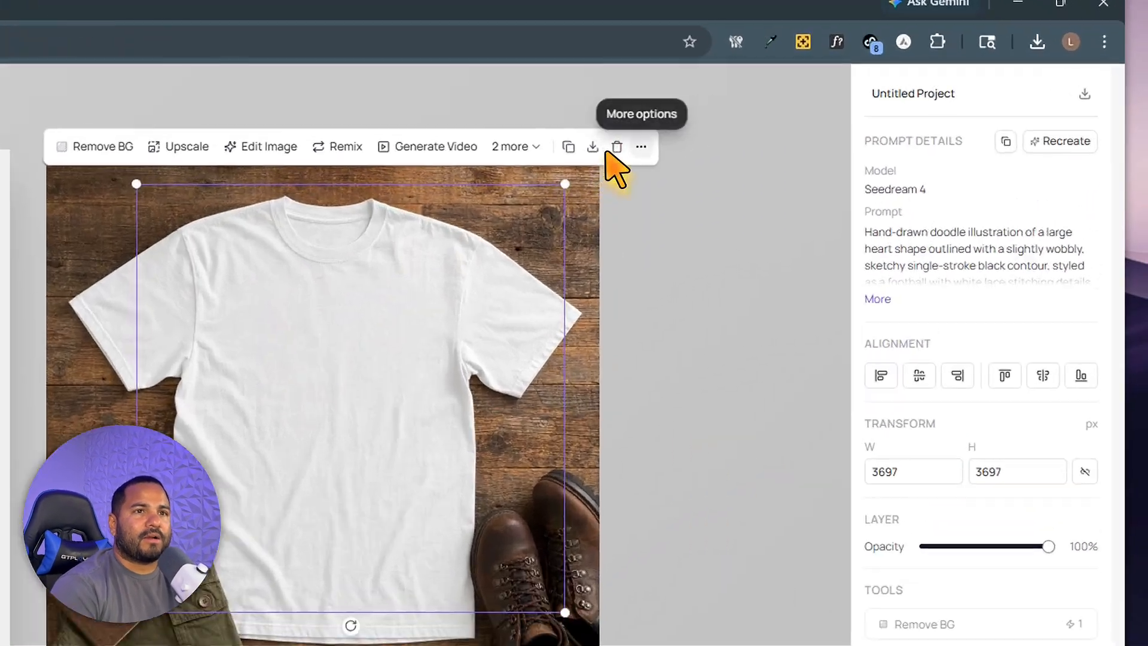
{"action": "left_click", "coordinate": [826, 114]}
{"action": "mouse_move", "coordinate": [705, 357]}
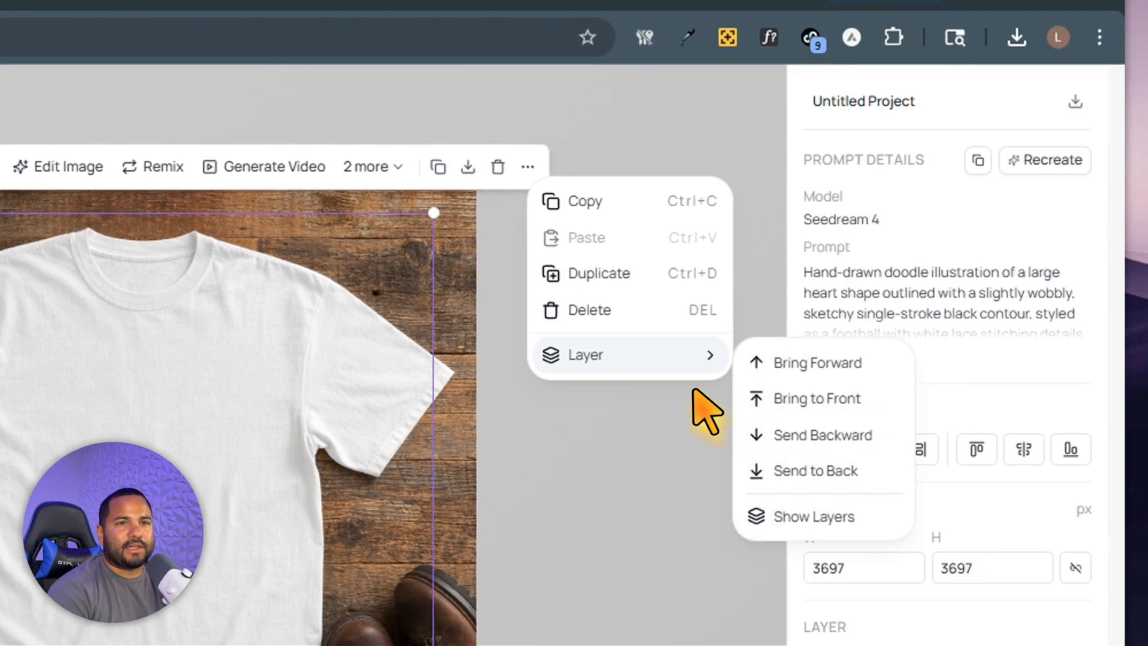
{"action": "left_click", "coordinate": [821, 400]}
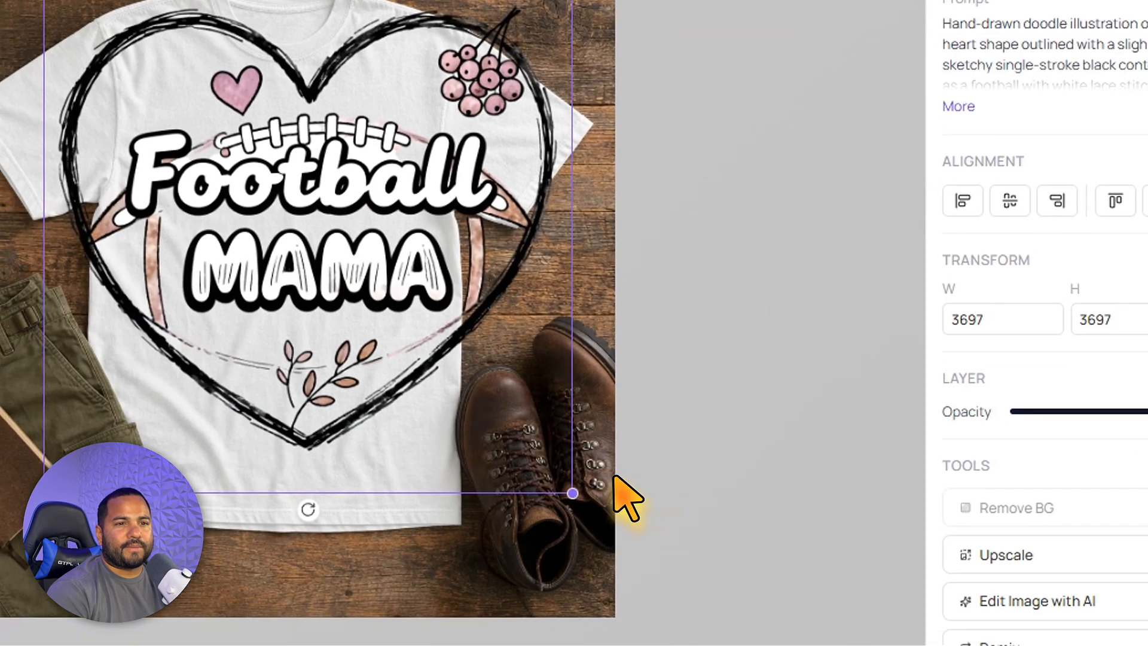
Scale the design down to about 1918 px wide and centre it on the shirt's chest
{"action": "left_click_drag", "start_coordinate": [581, 478], "coordinate": [404, 281]}
{"action": "left_click_drag", "start_coordinate": [285, 166], "coordinate": [348, 280]}
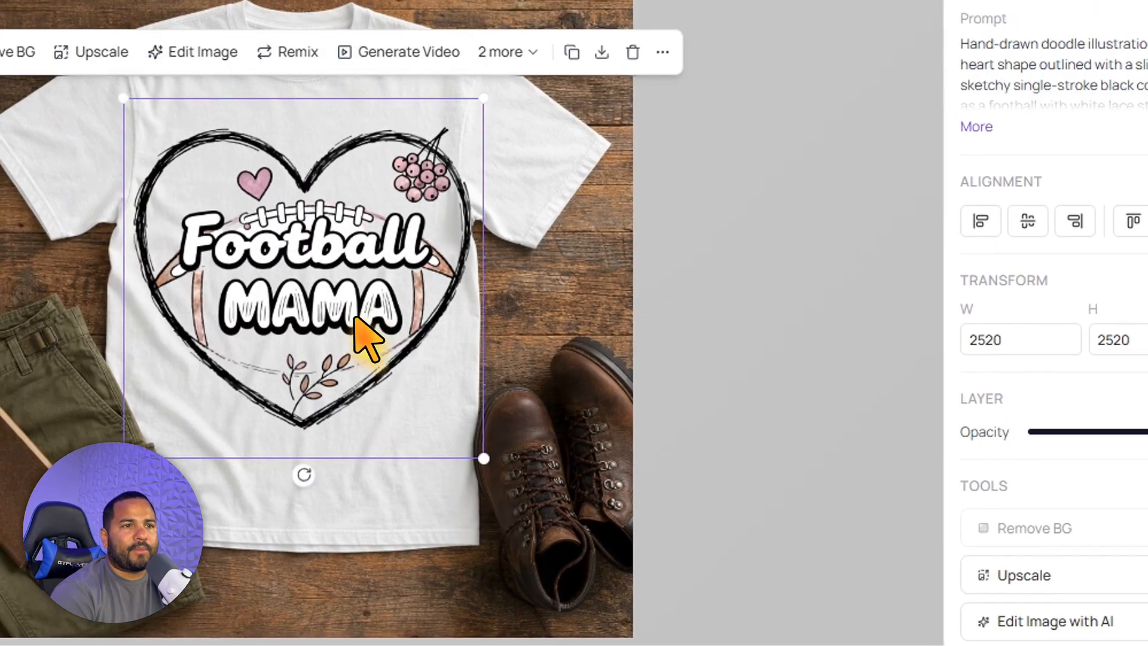
{"action": "left_click_drag", "start_coordinate": [477, 420], "coordinate": [412, 356]}
{"action": "left_click_drag", "start_coordinate": [317, 287], "coordinate": [326, 275]}
{"action": "left_click_drag", "start_coordinate": [335, 321], "coordinate": [351, 326]}
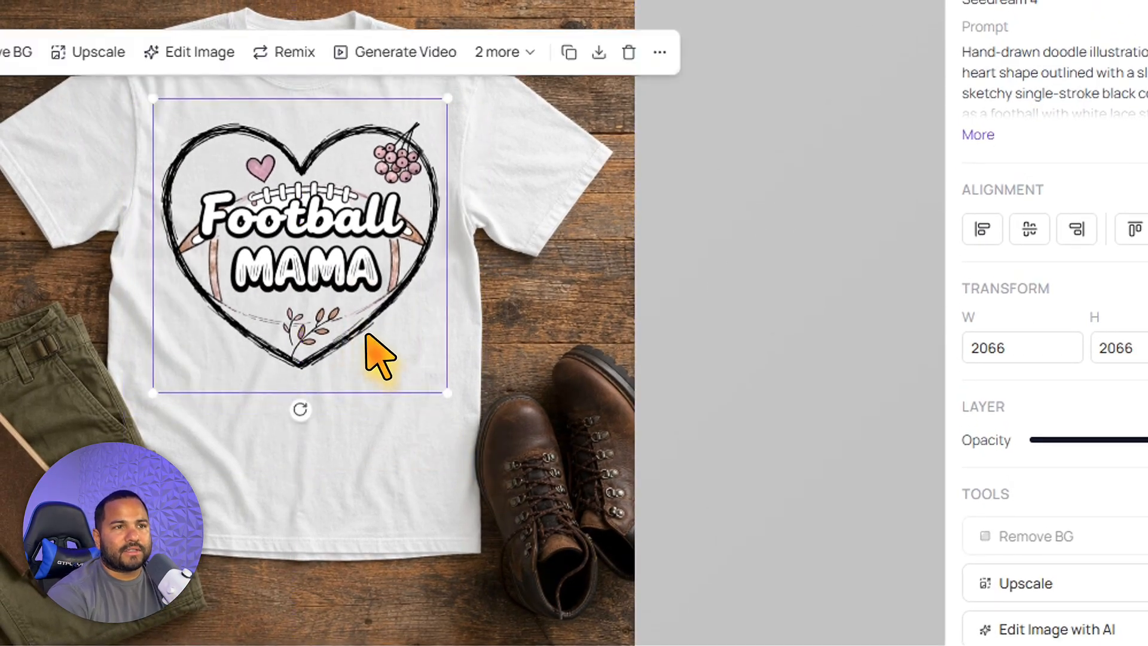
{"action": "mouse_move", "coordinate": [426, 379]}
{"action": "left_mouse_down"}
{"action": "mouse_move", "coordinate": [437, 382]}
{"action": "mouse_move", "coordinate": [426, 376]}
{"action": "left_mouse_up"}
{"action": "left_click_drag", "start_coordinate": [376, 336], "coordinate": [387, 336]}
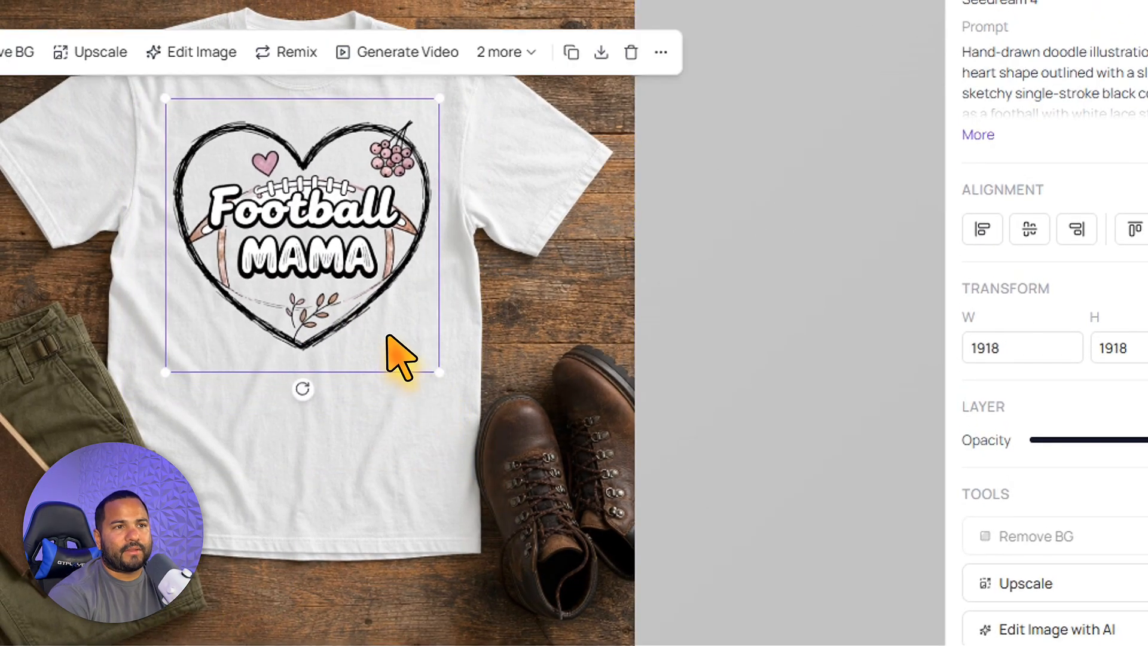
Fine-tune the design's fit on the shirt, reducing it to about 1834 px wide and nudging it into place
{"action": "left_click", "coordinate": [413, 305]}
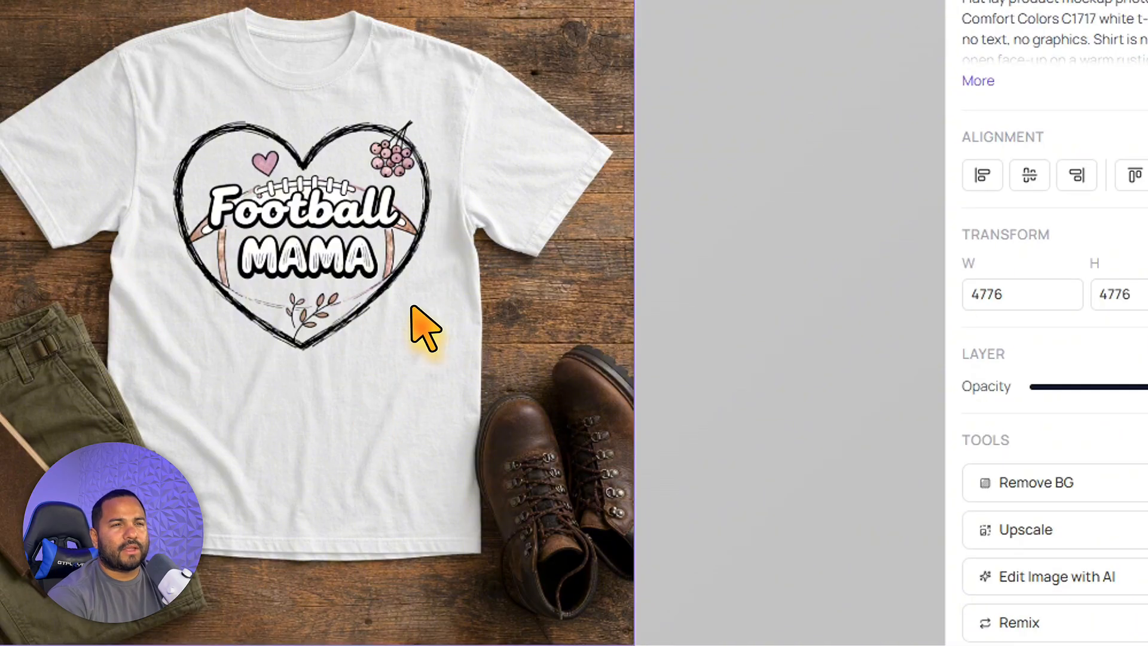
{"action": "left_click", "coordinate": [356, 241]}
{"action": "left_click_drag", "start_coordinate": [356, 241], "coordinate": [332, 228]}
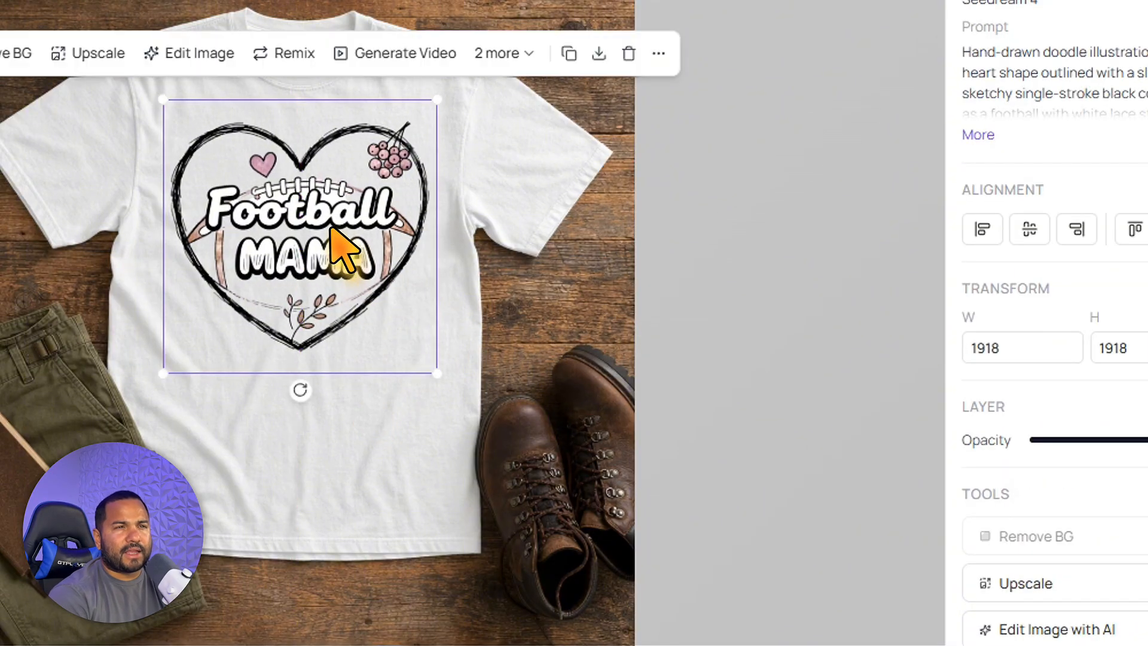
{"action": "left_click_drag", "start_coordinate": [437, 373], "coordinate": [425, 361]}
{"action": "left_click_drag", "start_coordinate": [362, 317], "coordinate": [370, 320]}
{"action": "left_click", "coordinate": [653, 384]}
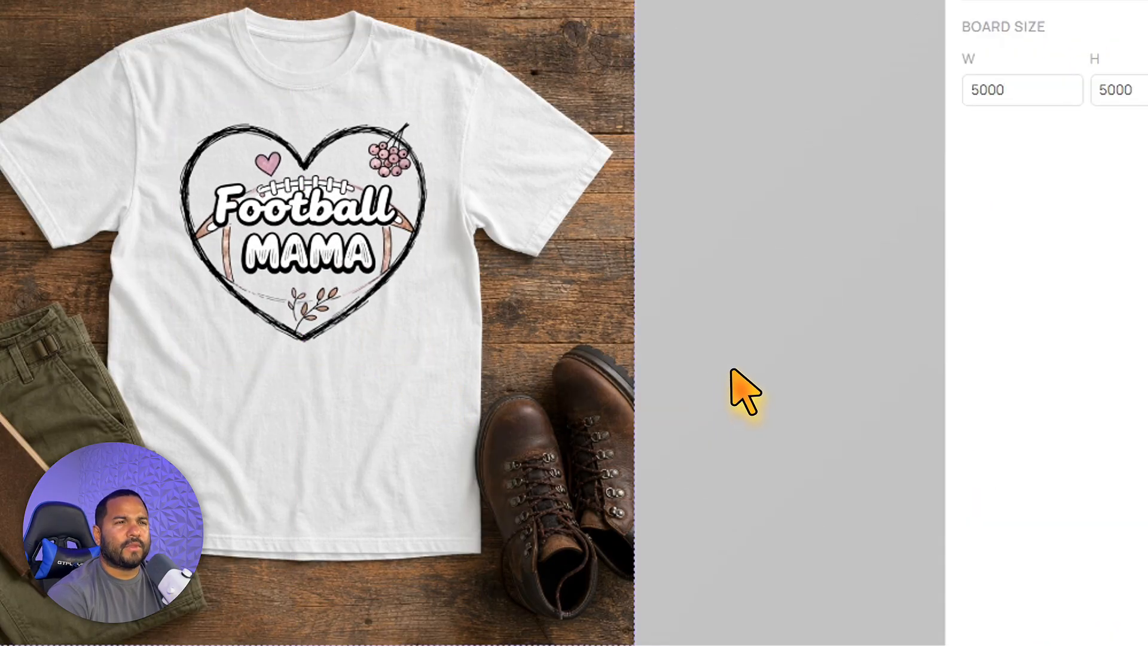
Lower the Football Mama design's opacity to 86%
{"action": "left_click", "coordinate": [367, 192]}
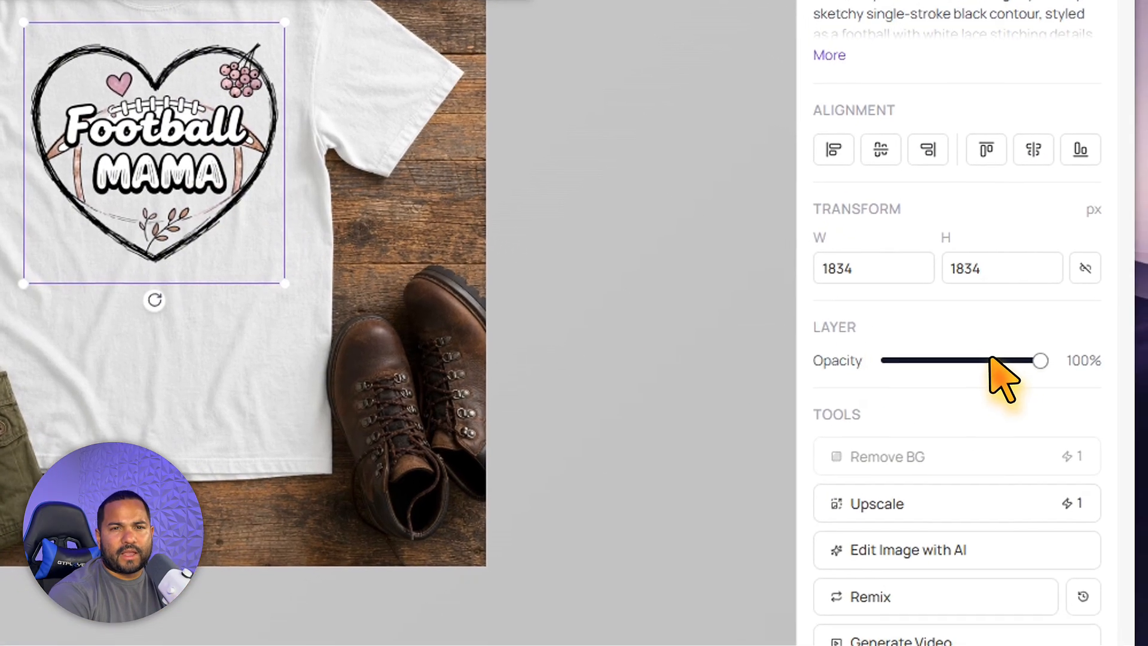
{"action": "left_click_drag", "start_coordinate": [1040, 360], "coordinate": [1027, 360]}
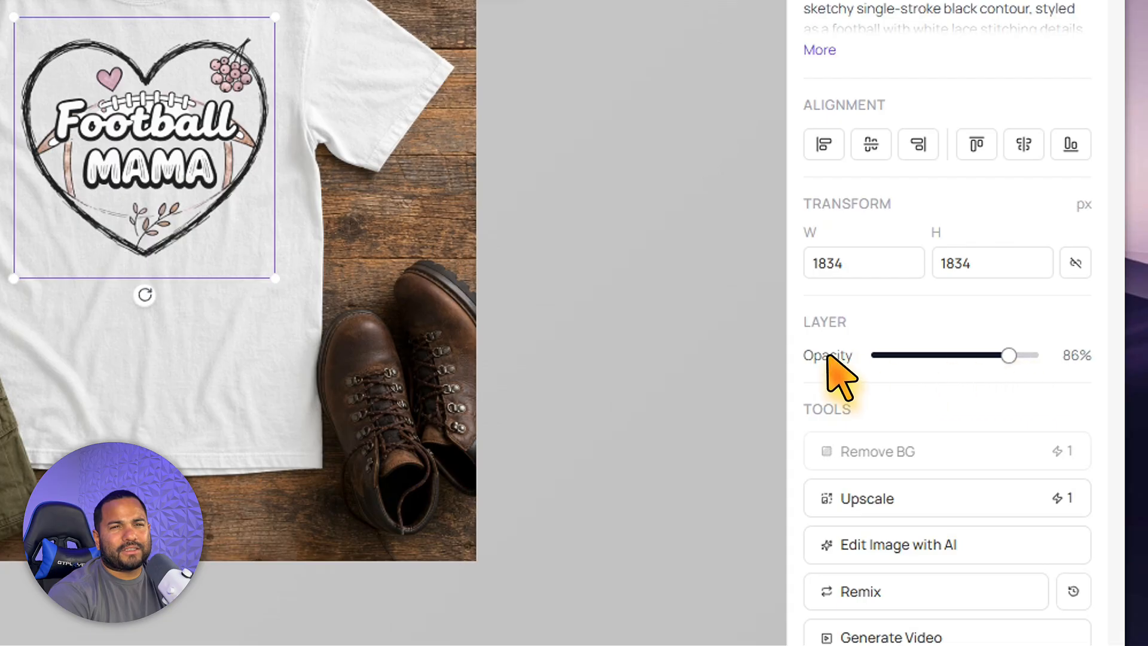
{"action": "left_click", "coordinate": [654, 361]}
{"action": "left_click", "coordinate": [251, 239]}
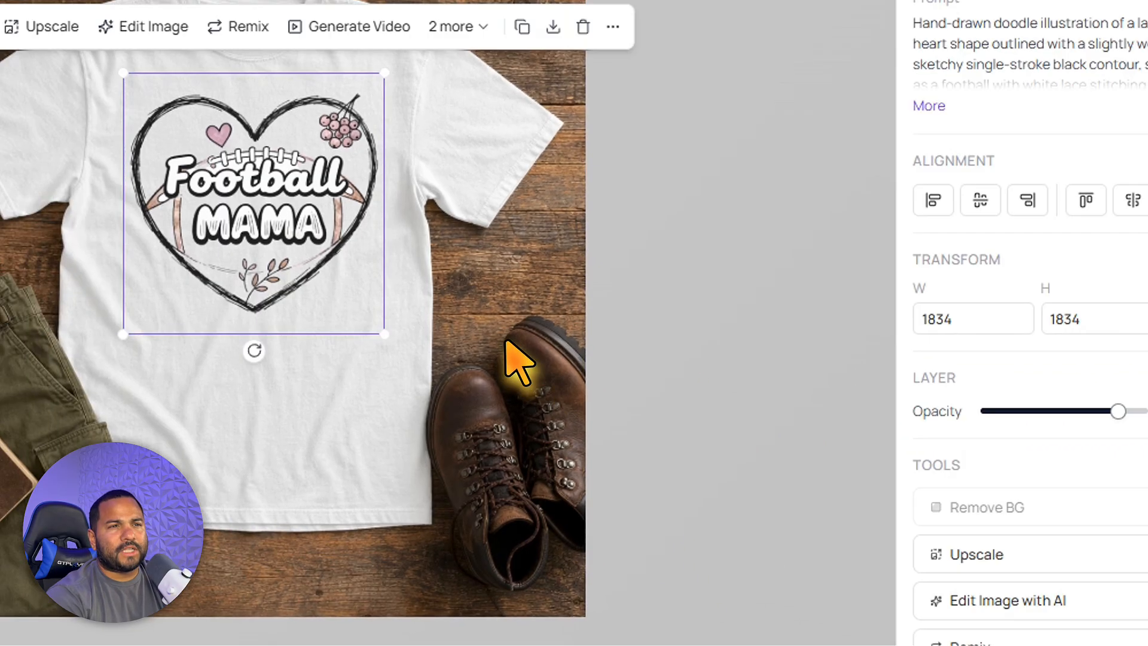
{"action": "left_click", "coordinate": [618, 273]}
{"action": "left_click", "coordinate": [341, 219]}
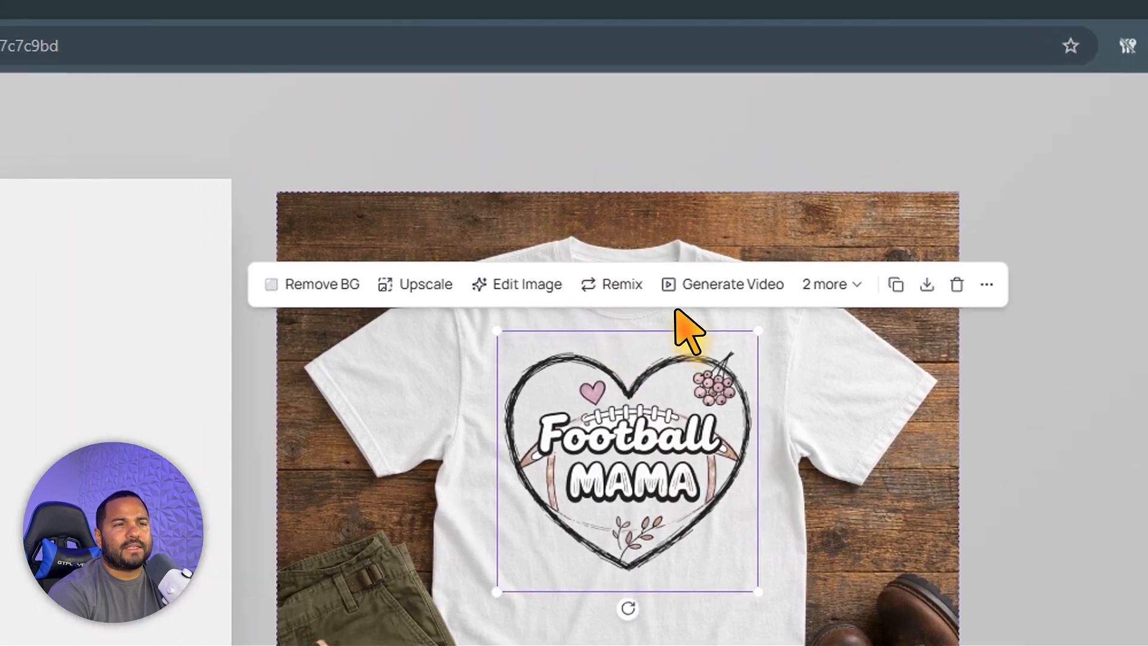
{"action": "left_click", "coordinate": [625, 142]}
{"action": "left_click", "coordinate": [388, 273]}
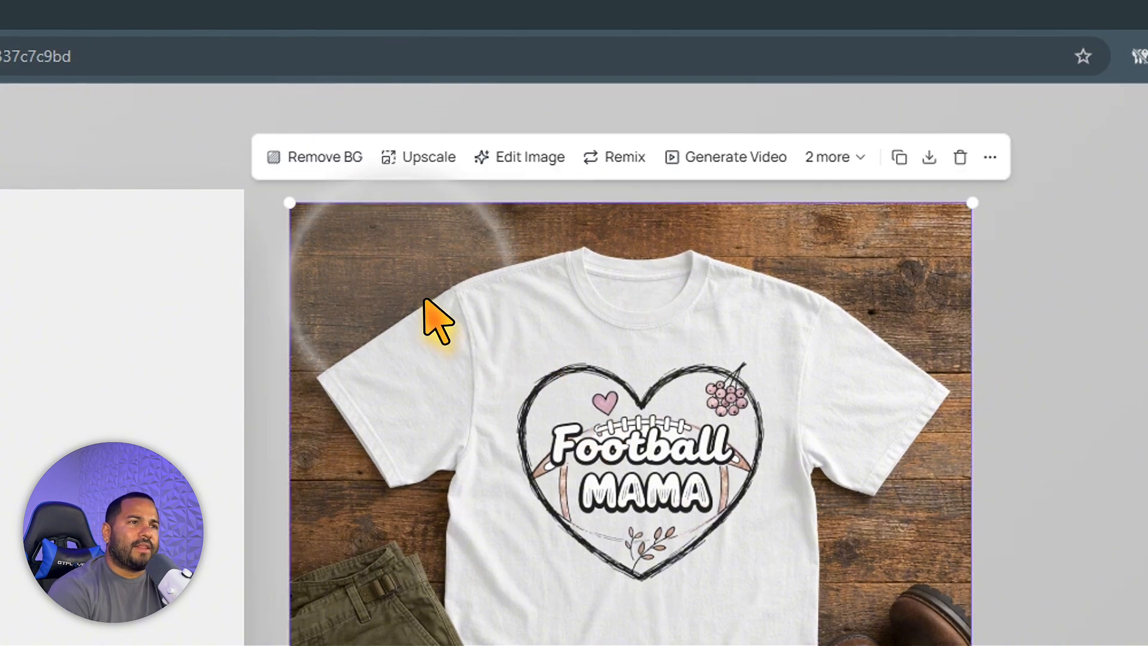
{"action": "left_click", "coordinate": [554, 385]}
{"action": "left_click", "coordinate": [419, 303]}
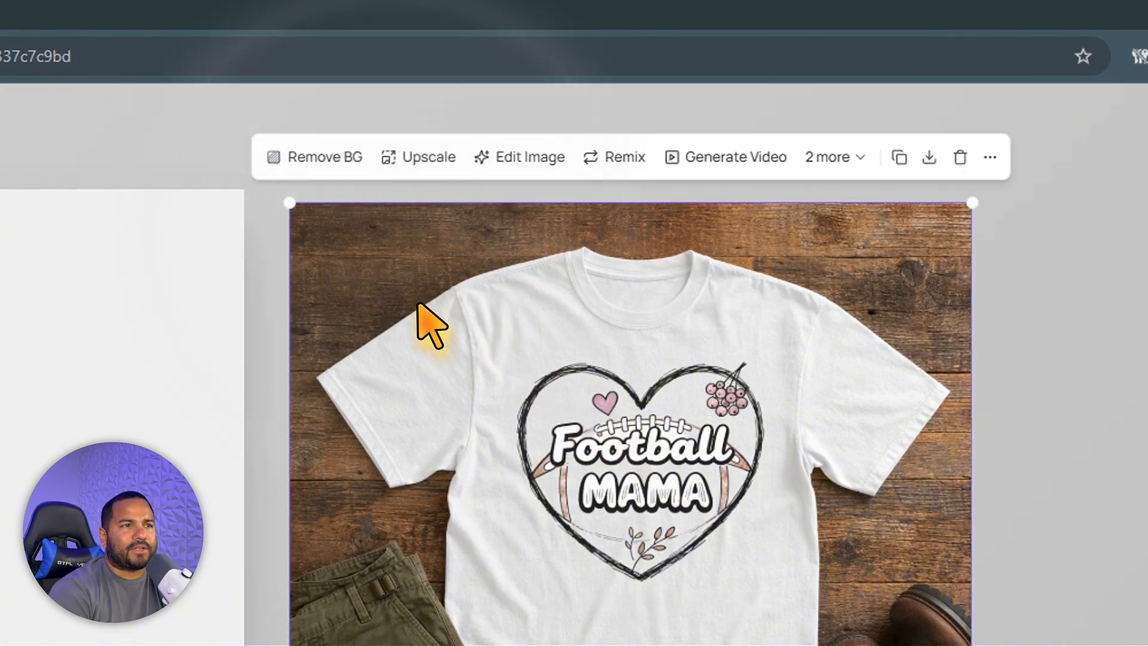
{"action": "left_click", "coordinate": [628, 434]}
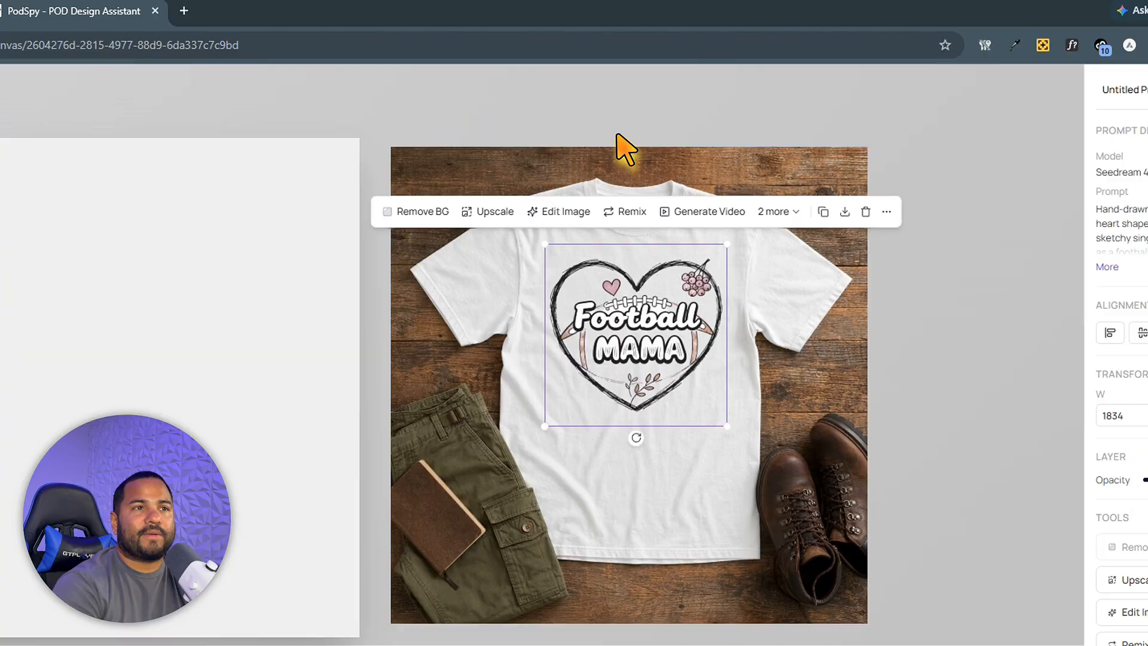
Select the T-shirt photo together with the Football Mama design and flatten them into one image
{"action": "left_click_drag", "start_coordinate": [622, 114], "coordinate": [632, 293]}
{"action": "left_click", "coordinate": [535, 116]}
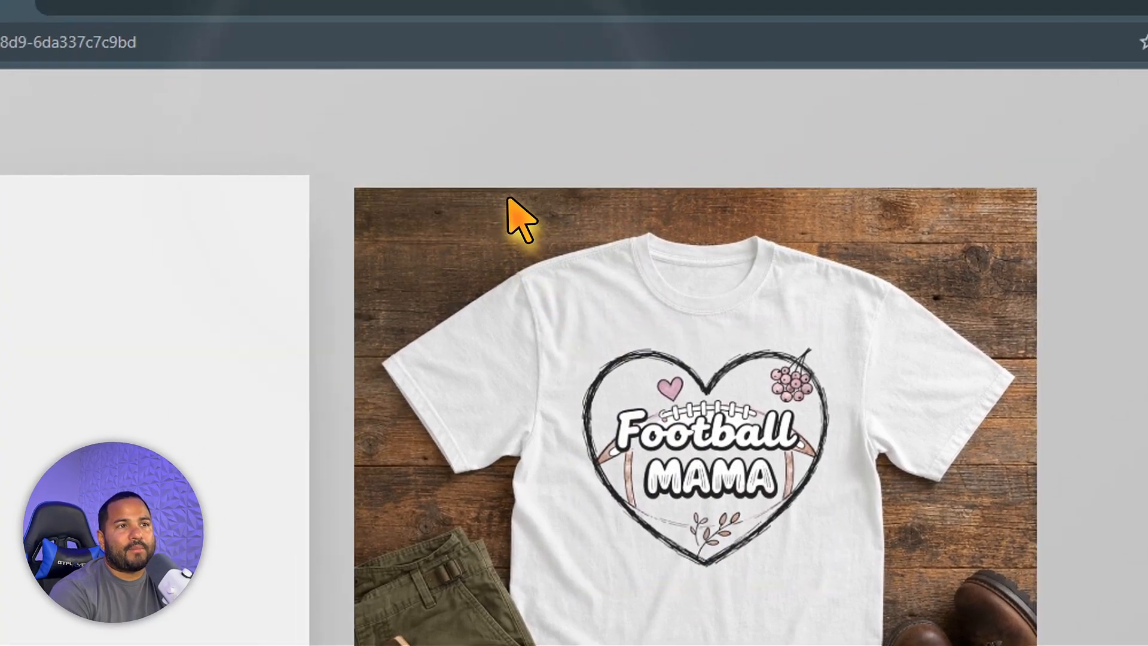
{"action": "left_click_drag", "start_coordinate": [508, 198], "coordinate": [708, 479]}
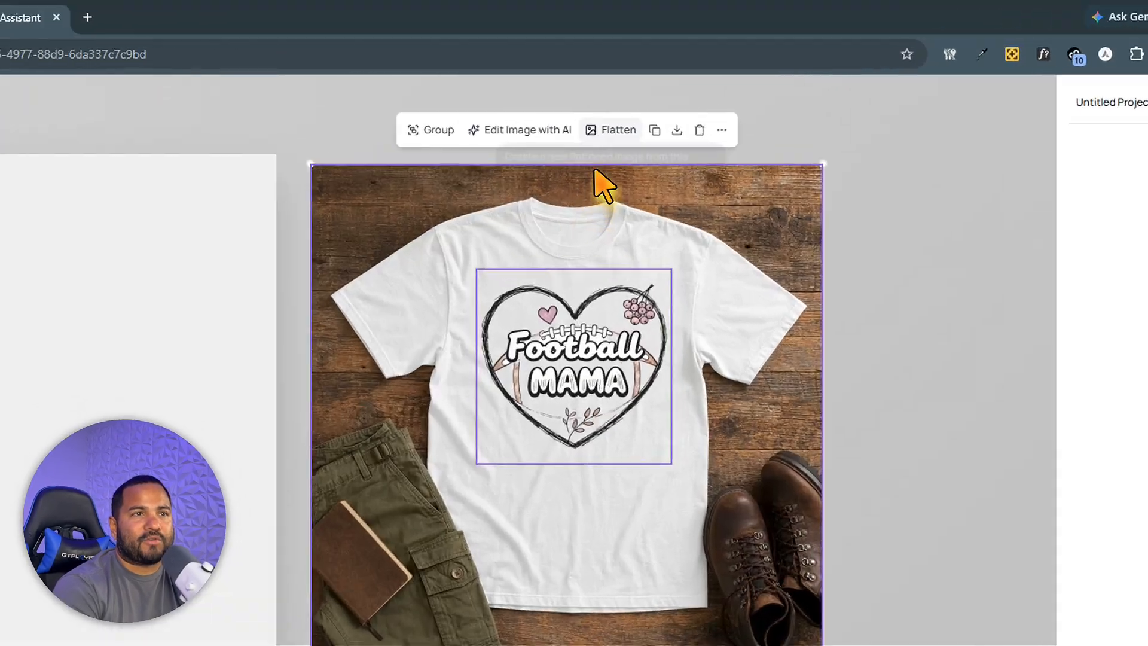
{"action": "left_click", "coordinate": [660, 99]}
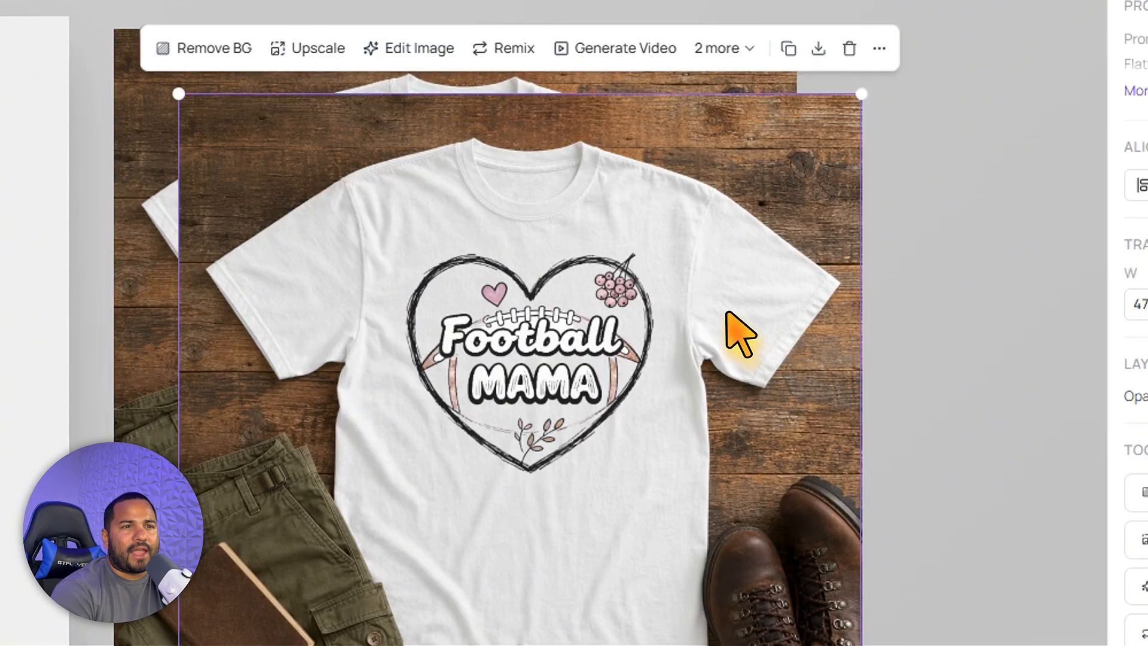
Move the flattened mockup image aside so the original shirt and design layers are accessible
{"action": "left_click_drag", "start_coordinate": [740, 335], "coordinate": [621, 430]}
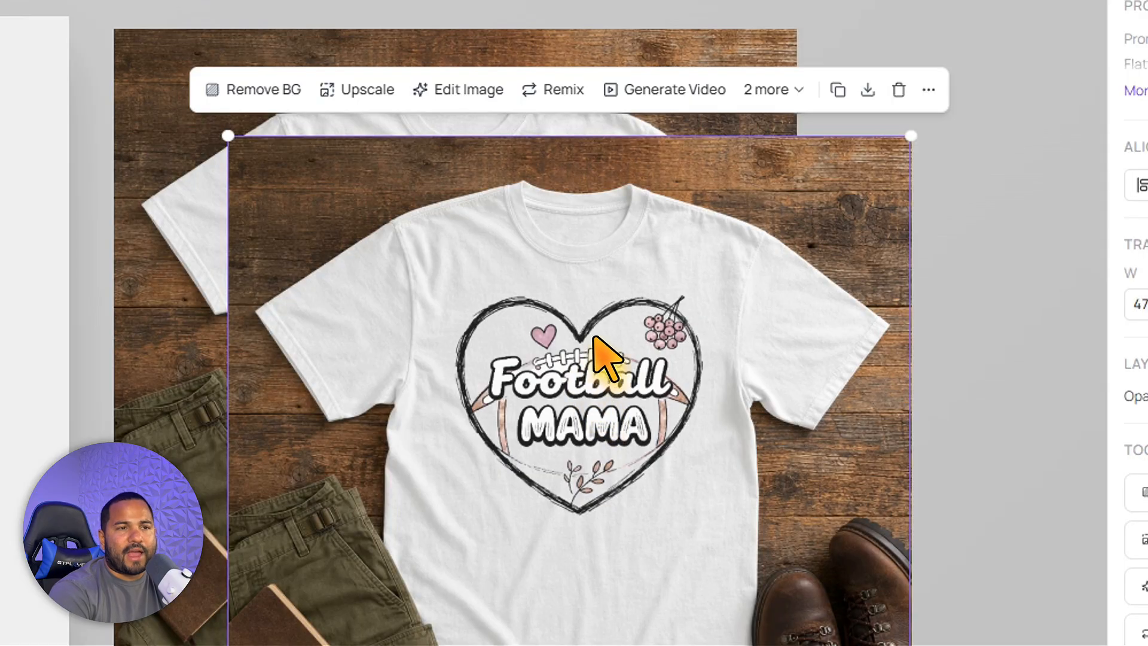
{"action": "left_click_drag", "start_coordinate": [593, 337], "coordinate": [770, 345]}
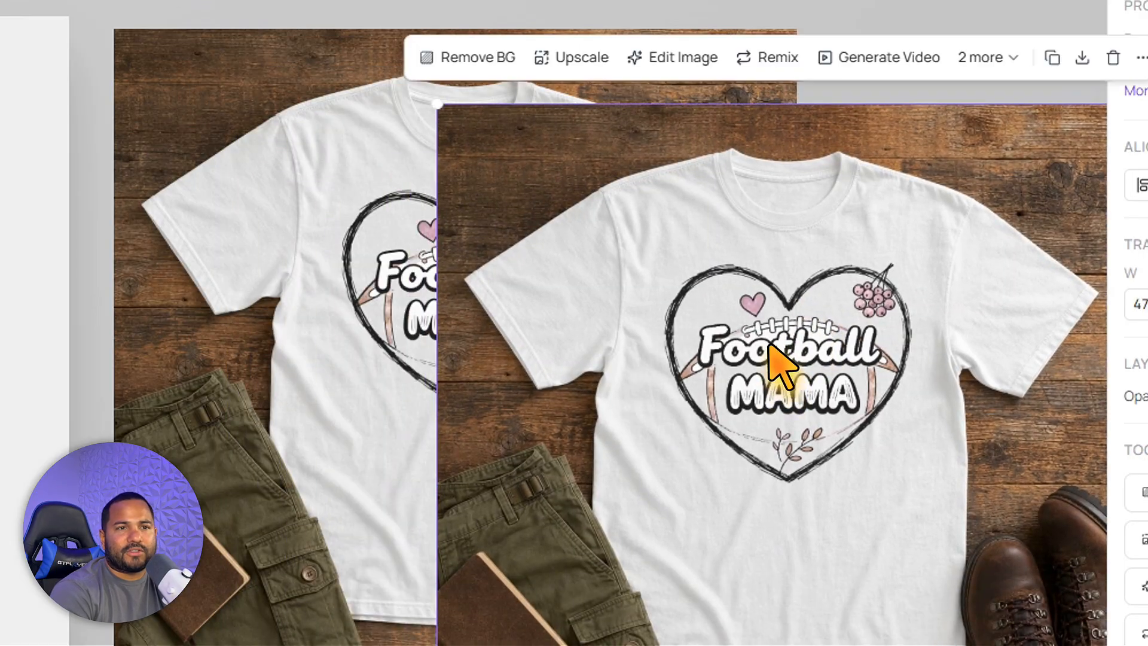
{"action": "left_click", "coordinate": [387, 282]}
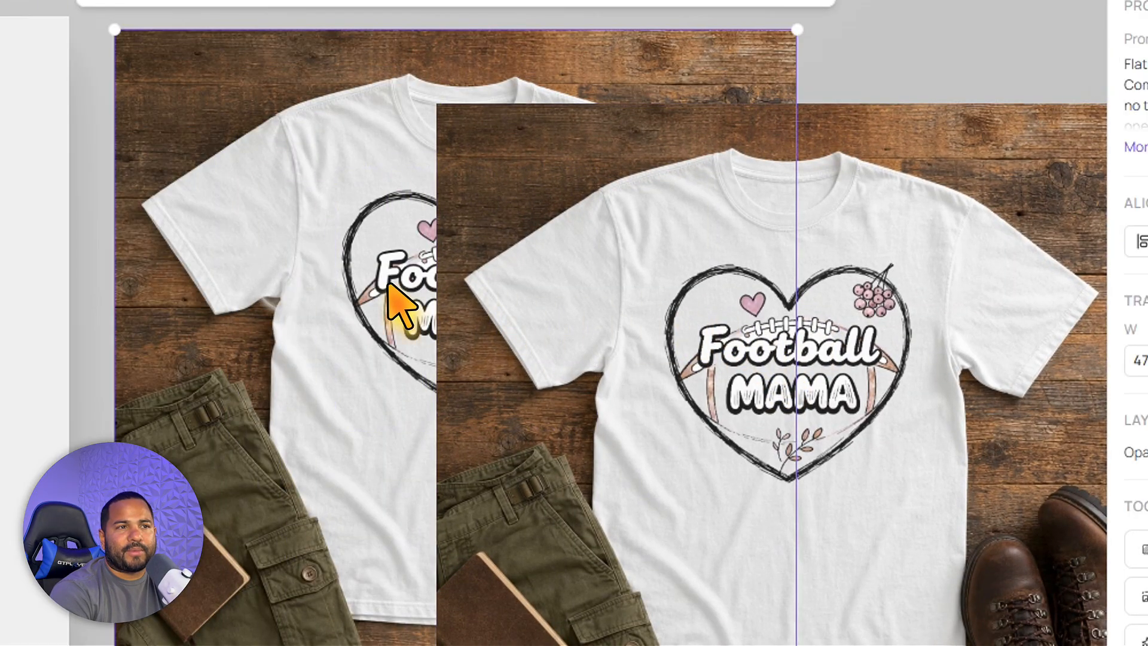
{"action": "left_click", "coordinate": [343, 284]}
{"action": "left_click_drag", "start_coordinate": [679, 413], "coordinate": [795, 376]}
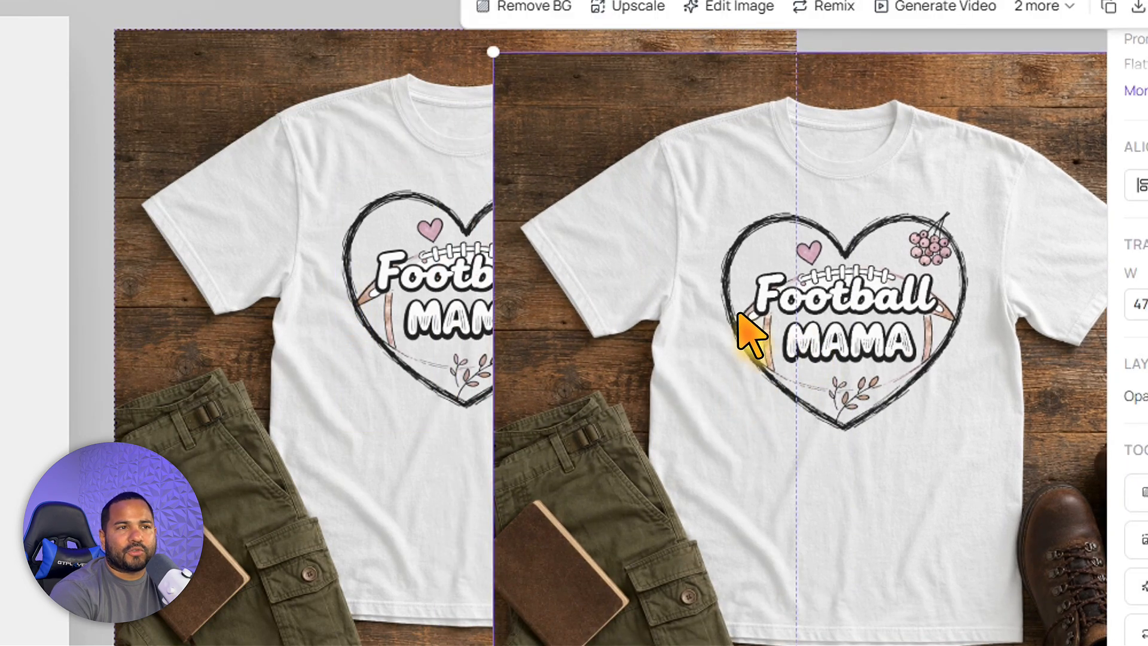
Delete the original shirt photo and design layers and reposition the flattened mockup beside the board
{"action": "left_click_drag", "start_coordinate": [258, 12], "coordinate": [423, 378]}
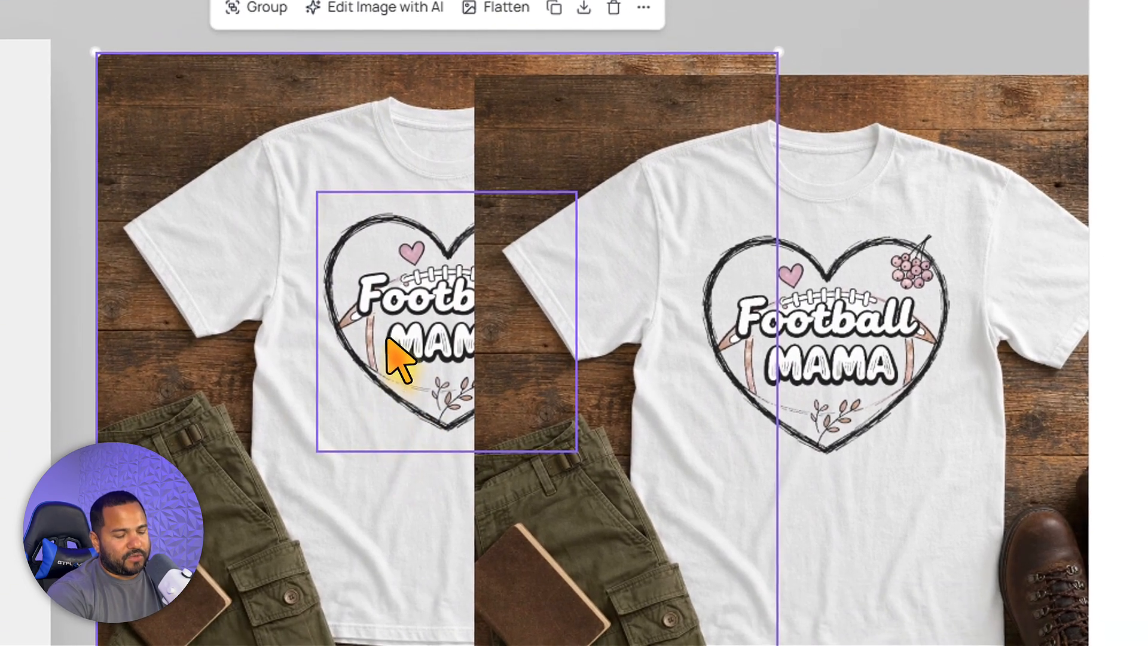
{"action": "key", "text": "Delete"}
{"action": "left_click_drag", "start_coordinate": [483, 320], "coordinate": [423, 320]}
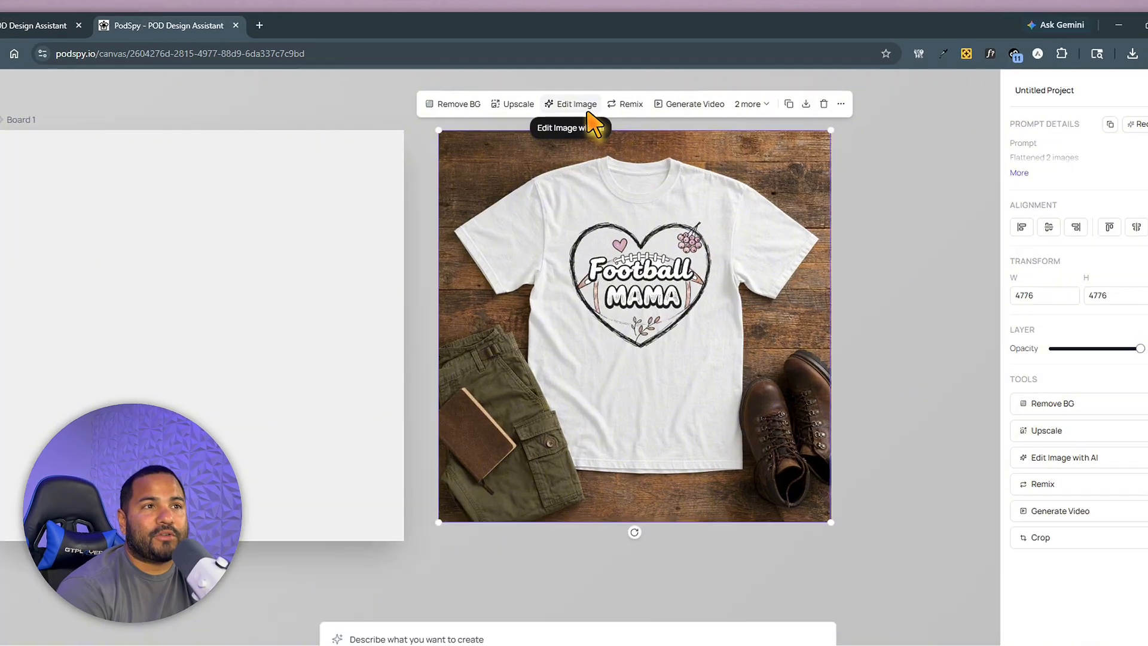
Start an AI edit of the mockup, prompting "create a lifestyle mockup of a young woman wearing this shirt. she is at a nice park, wearing sunglasses."
{"action": "left_click", "coordinate": [583, 92]}
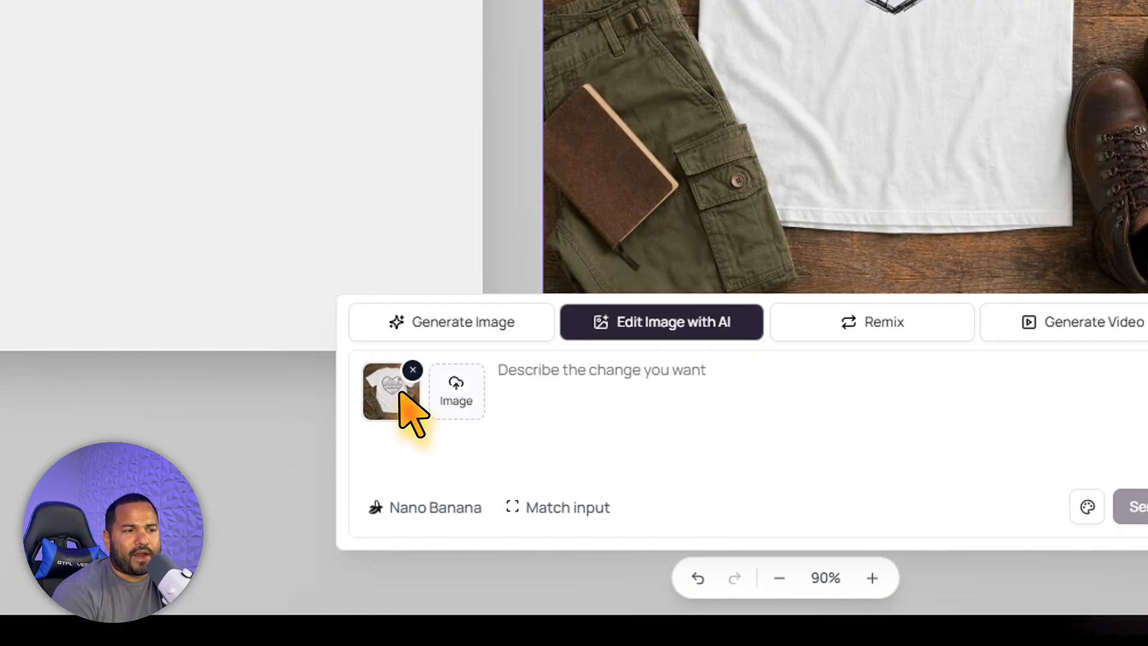
{"action": "left_click", "coordinate": [405, 392]}
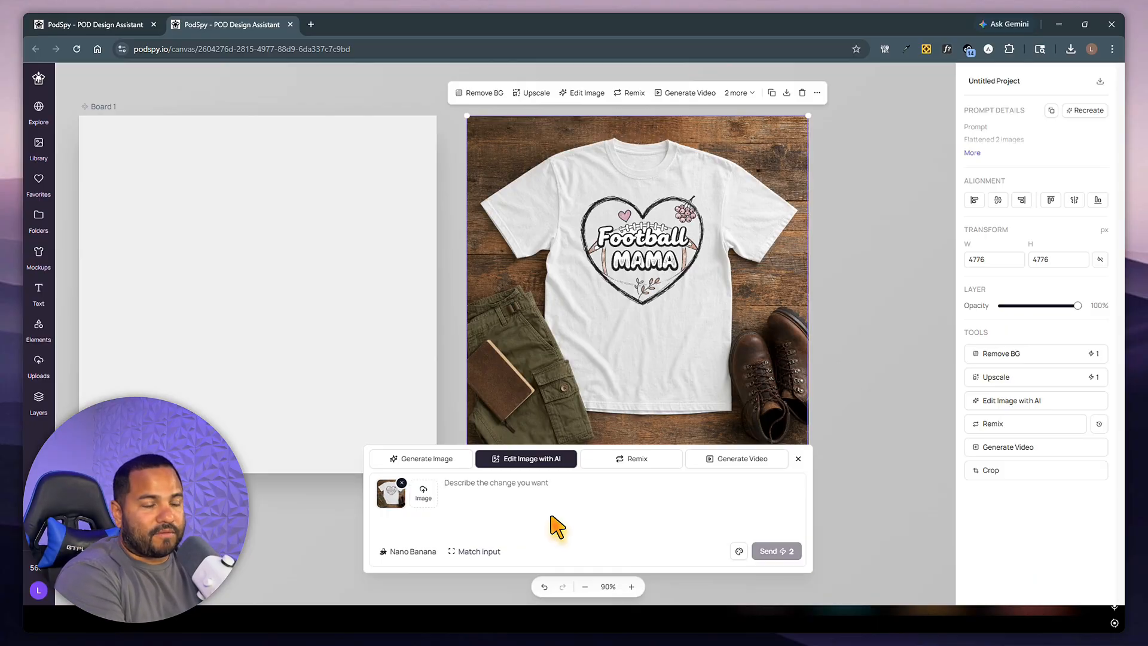
{"action": "type", "text": "cre"}
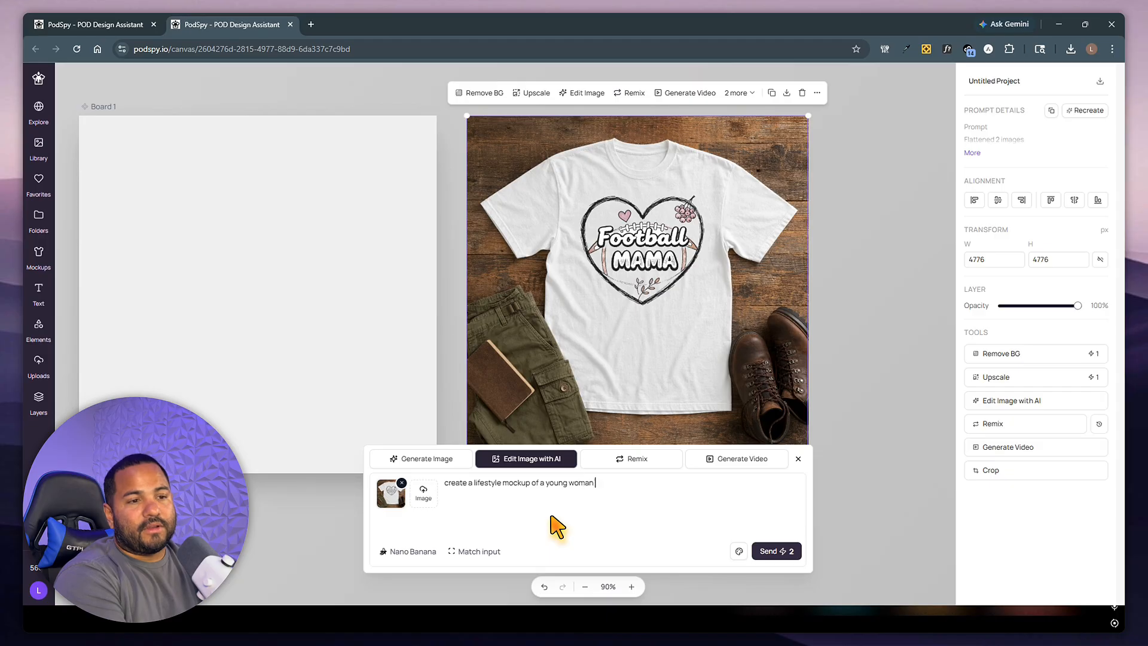
{"action": "type", "text": "his shirt. she is"}
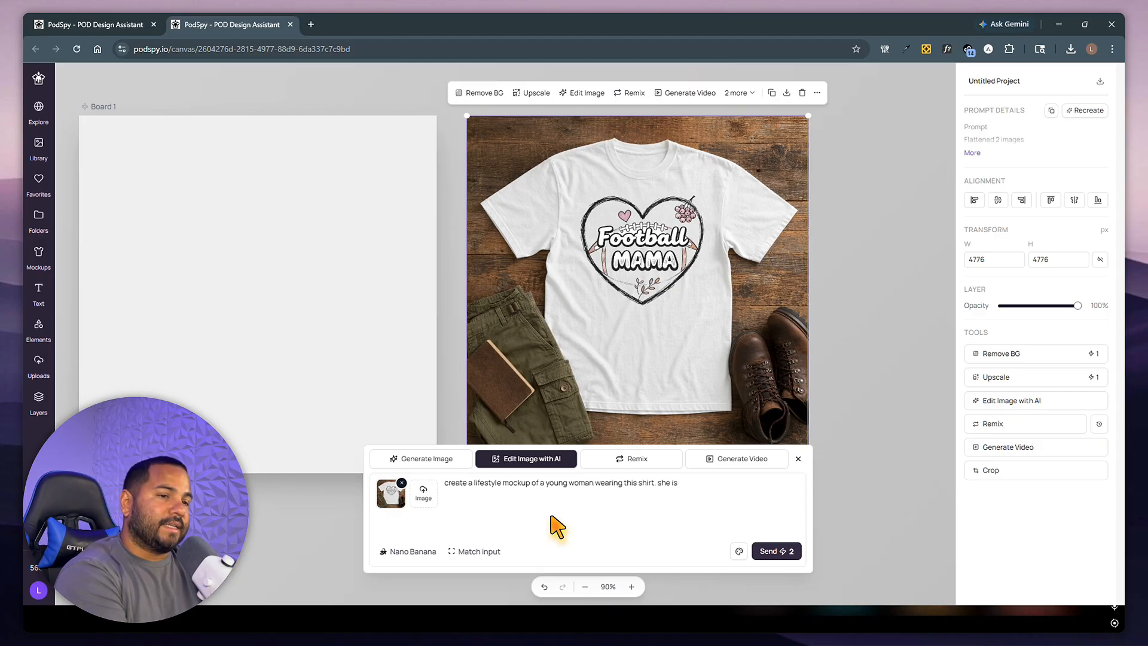
{"action": "type", "text": " at"}
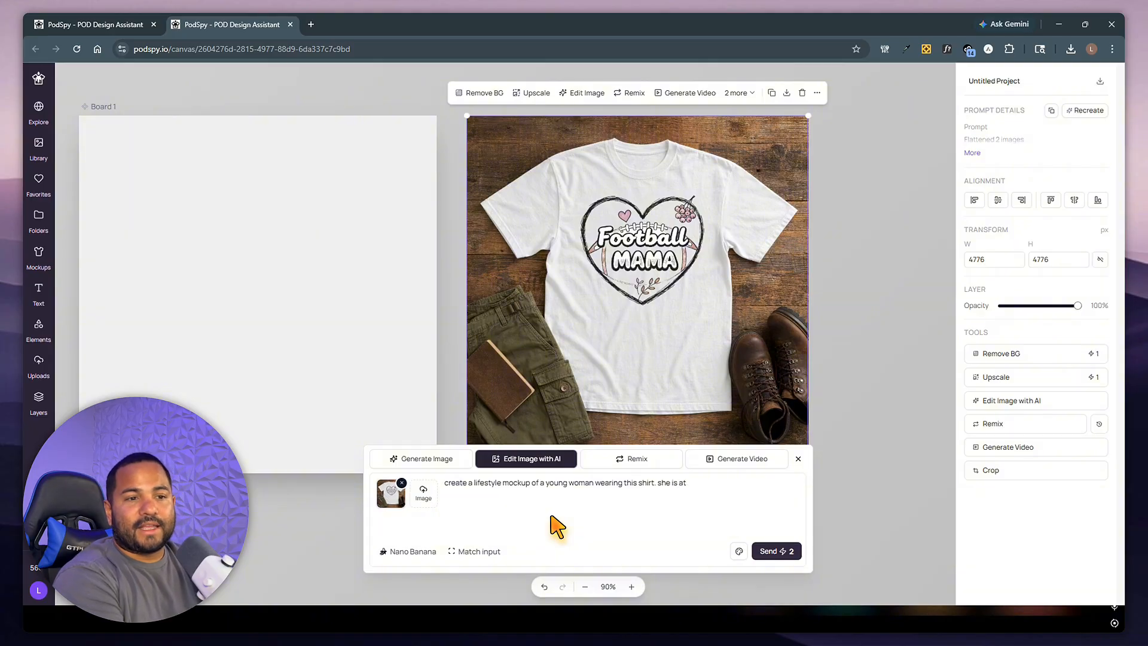
{"action": "type", "text": " a ni"}
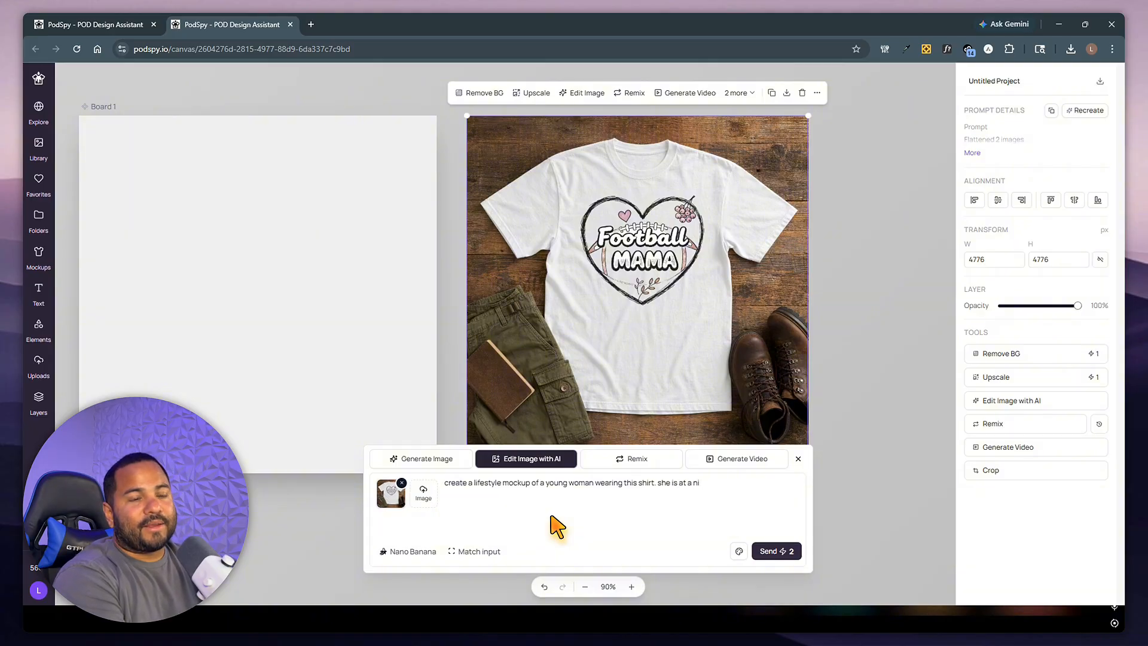
{"action": "type", "text": "ce park"}
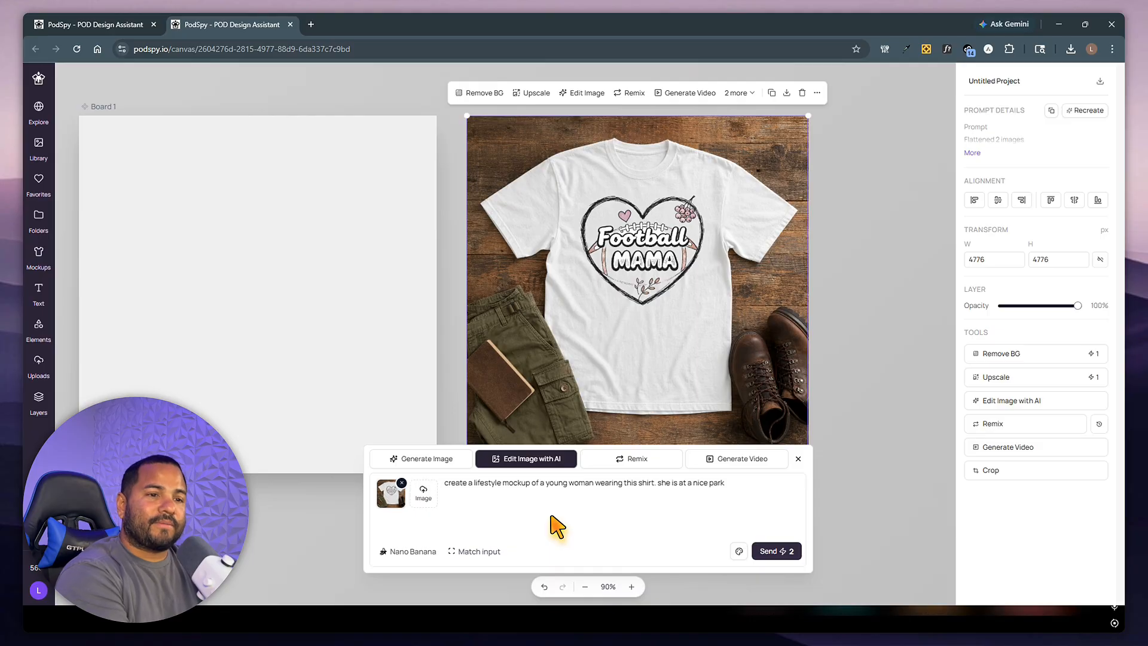
{"action": "type", "text": ". wearing sunglasses. the fou"}
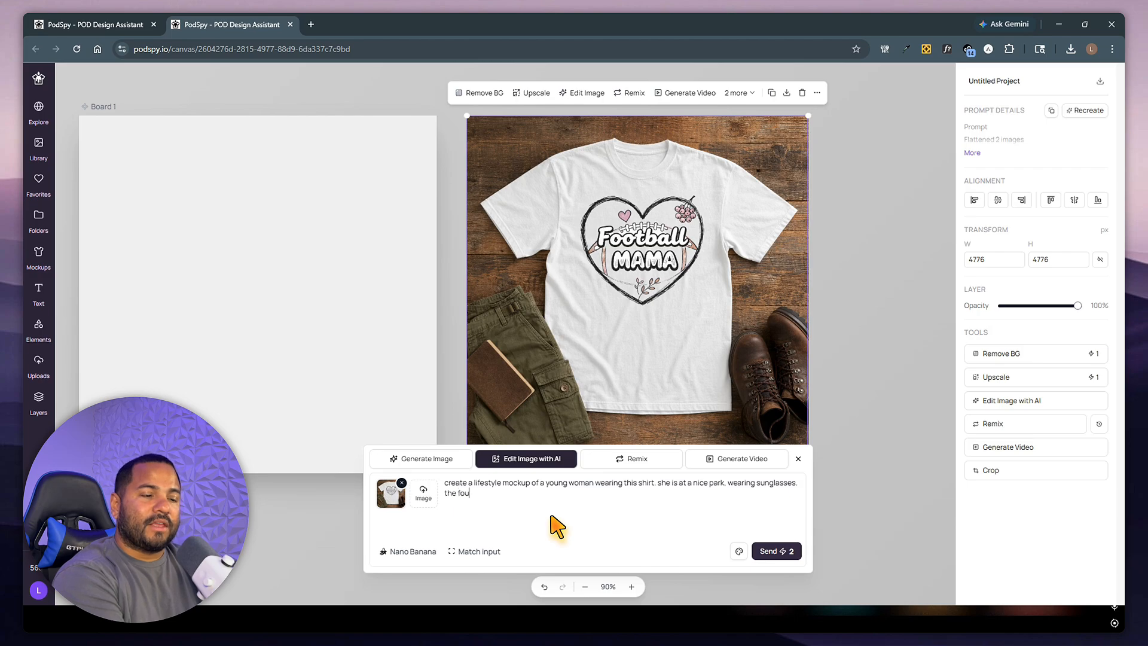
Add the sentence "the focus is on the shirt." to the AI edit prompt
{"action": "key", "text": "BackSpace"}
{"action": "type", "text": "cus si on"}
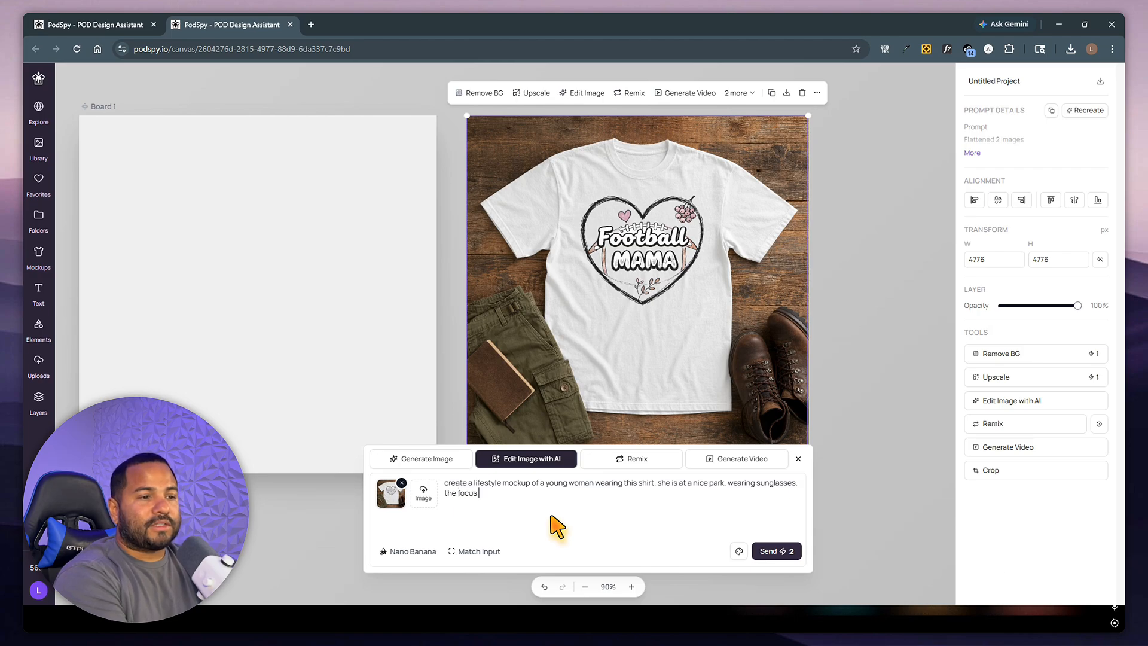
{"action": "key", "text": "BackSpace"}
{"action": "key", "text": "BackSpace"}
{"action": "key", "text": "BackSpace"}
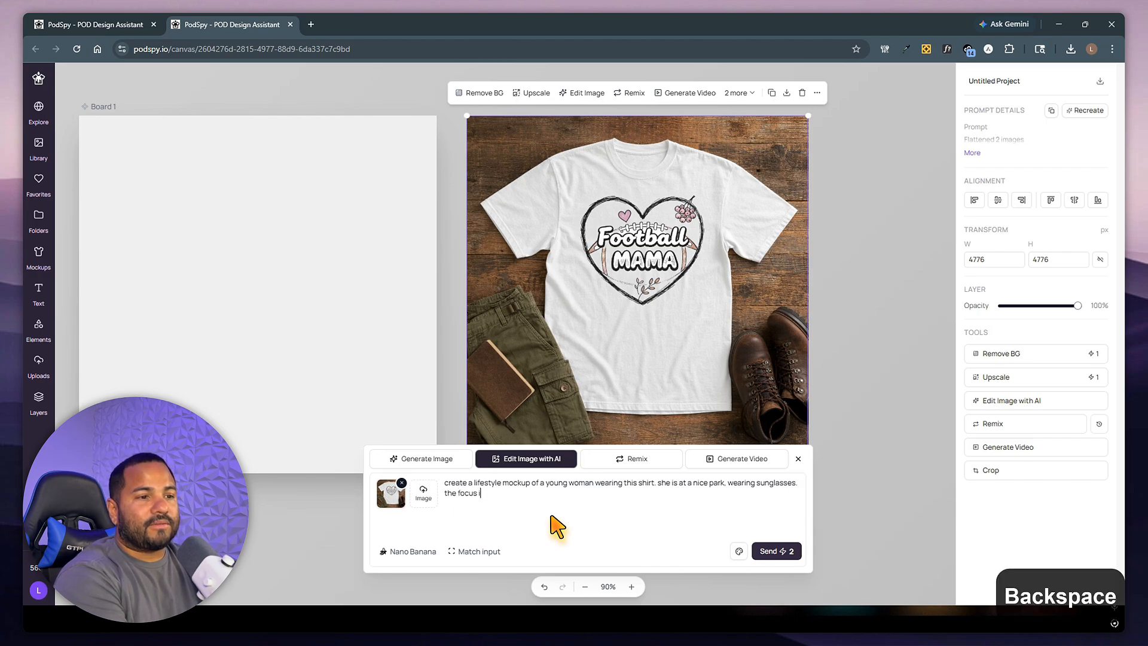
{"action": "type", "text": "s on the shirt."}
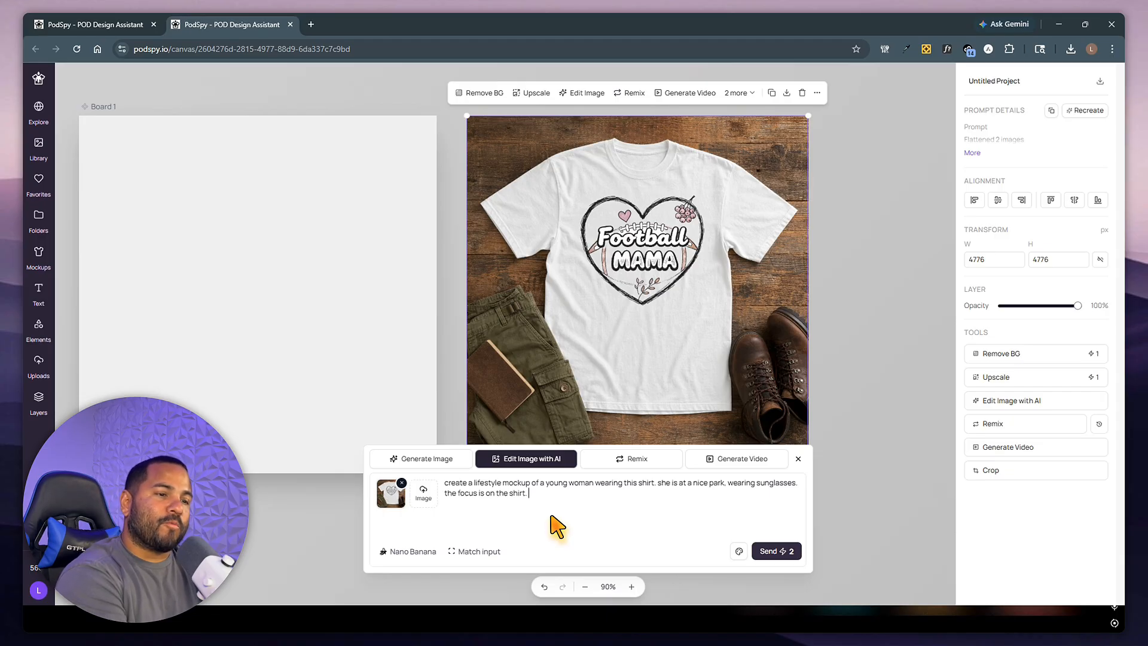
Extend the prompt with "make it look candid, non professional, make it look like it was taken on an iphone, a little motion blur."
{"action": "type", "text": " make it look candid, non profess"}
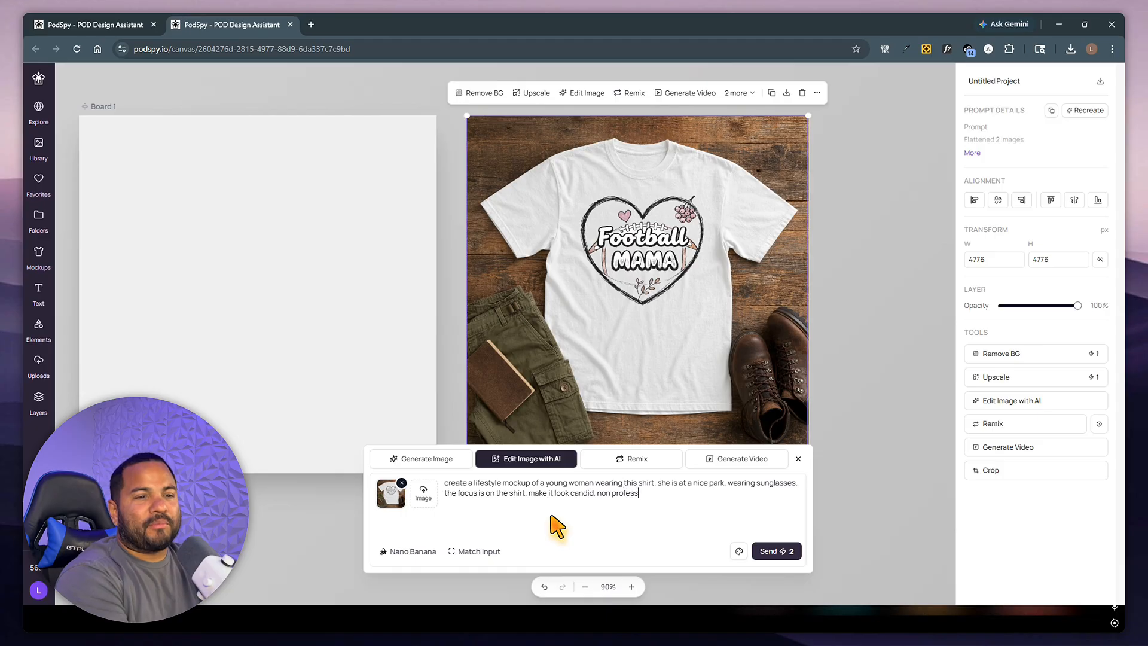
{"action": "type", "text": "ional, make it loo"}
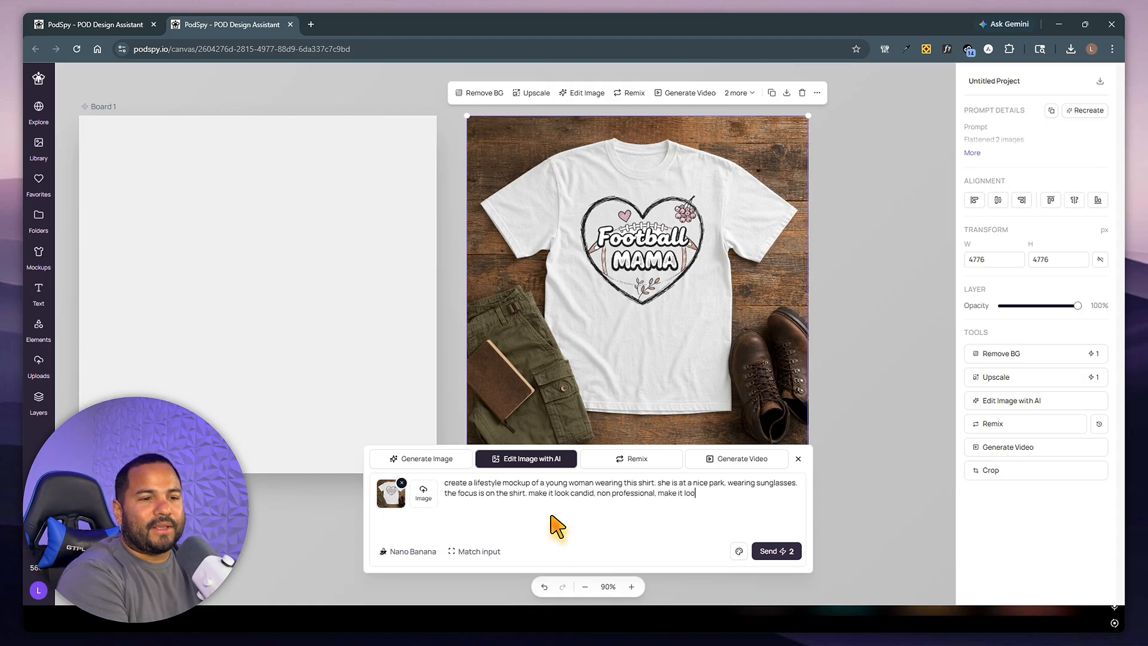
{"action": "type", "text": "k like it was taken on an"}
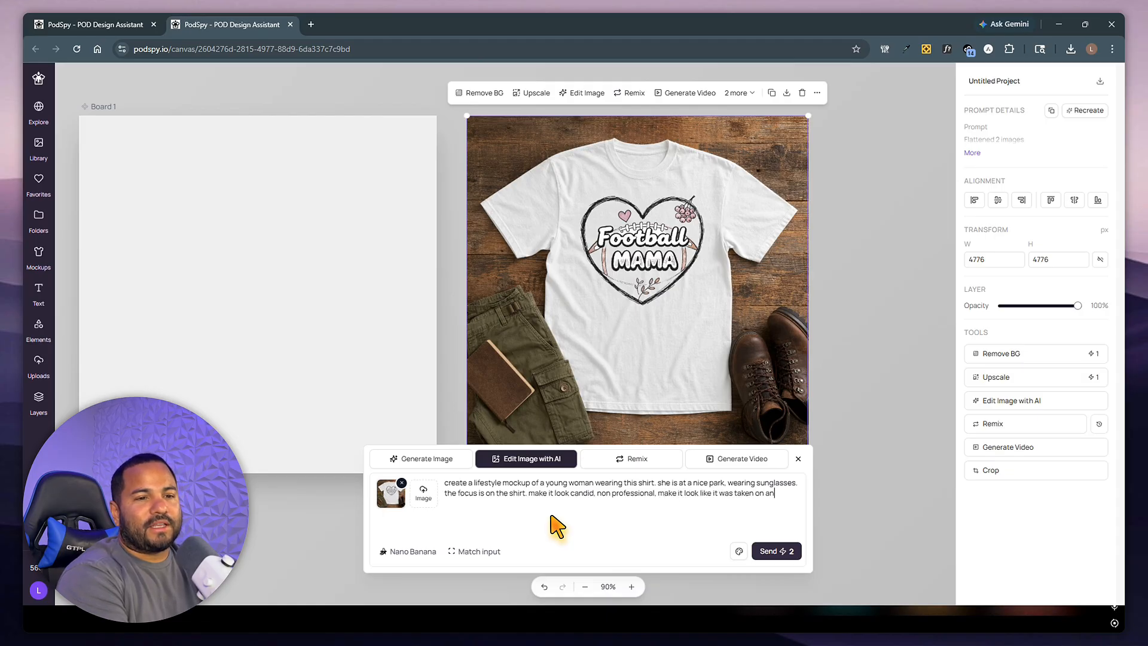
{"action": "type", "text": " iphone."}
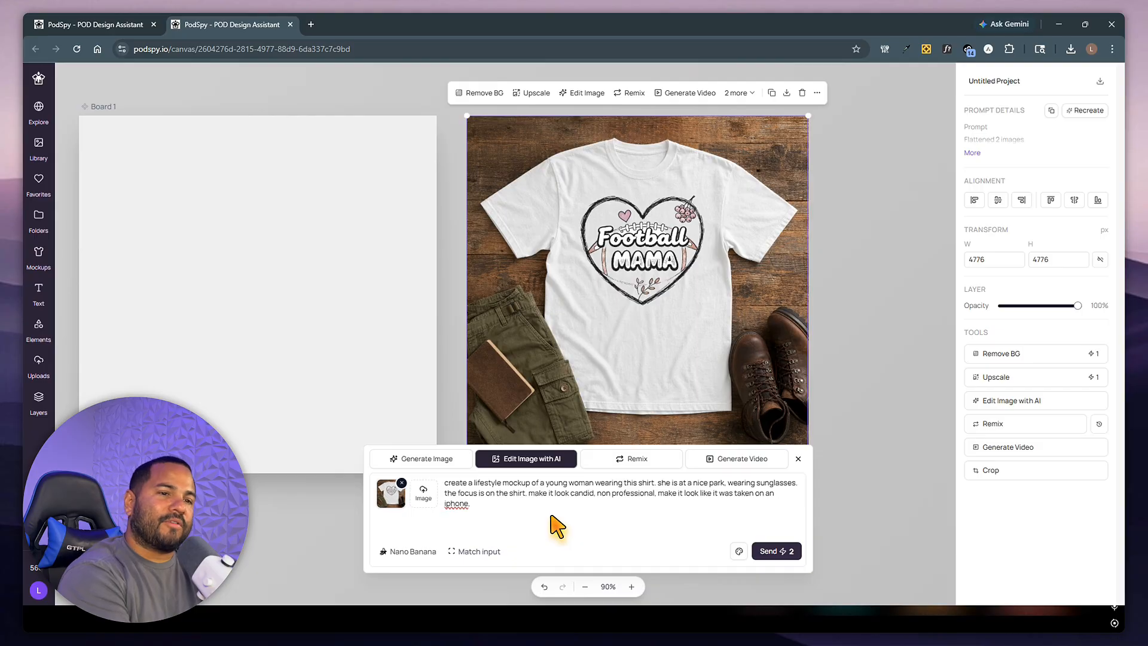
{"action": "type", "text": " a lit"}
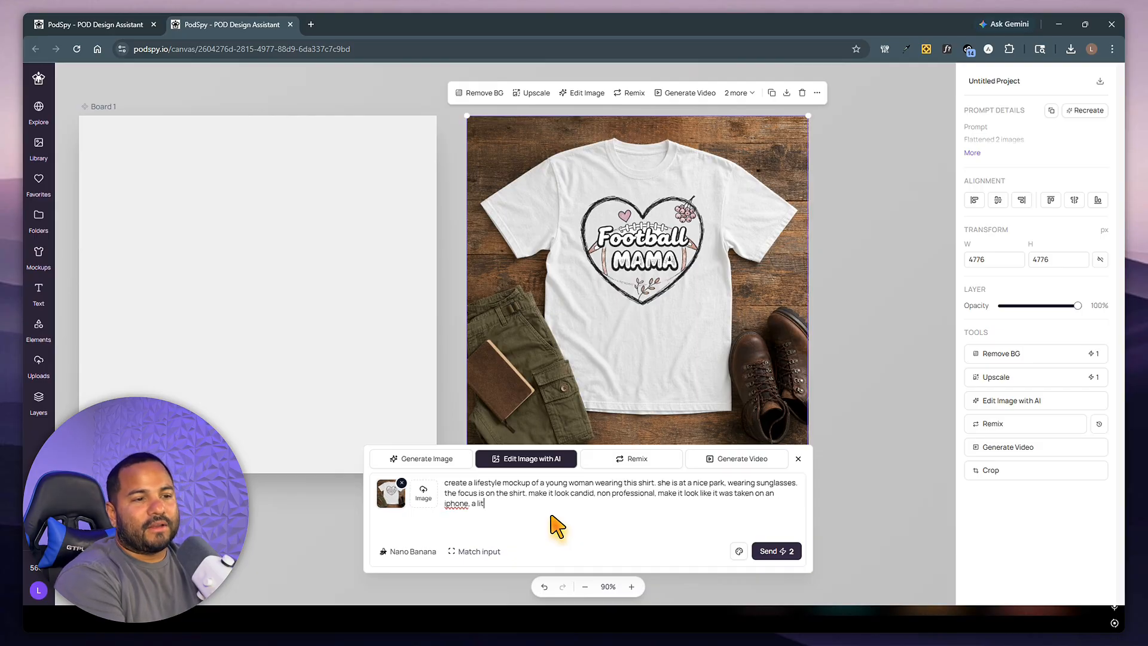
{"action": "type", "text": "tle motion bu"}
{"action": "key", "text": "BackSpace"}
{"action": "type", "text": "lur."}
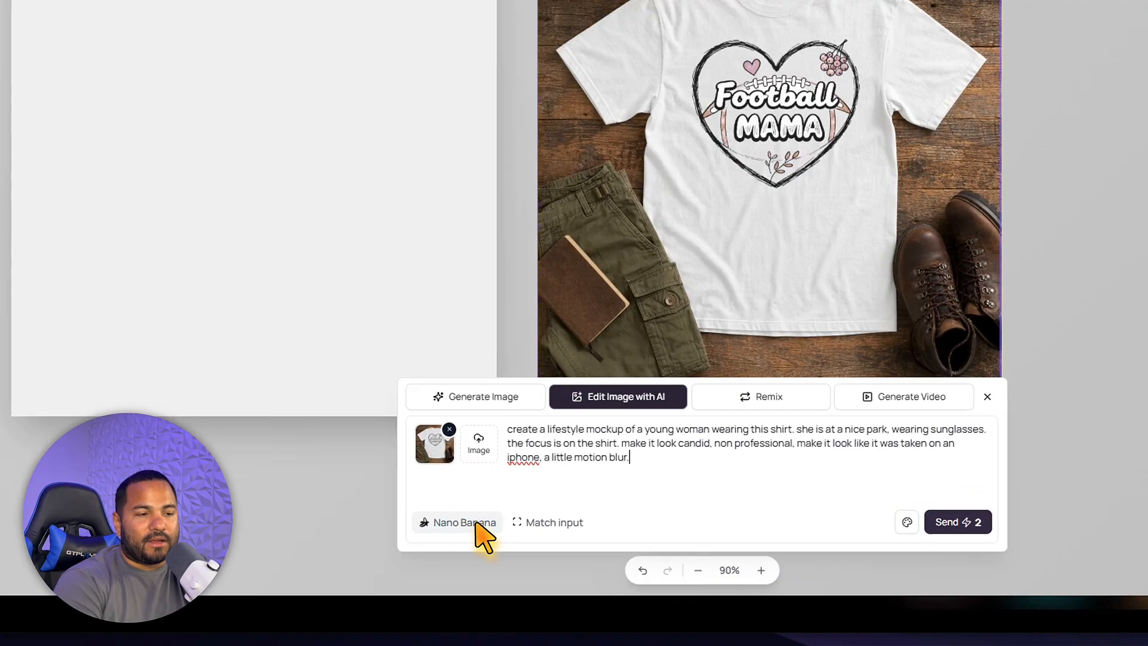
{"action": "left_click", "coordinate": [422, 553]}
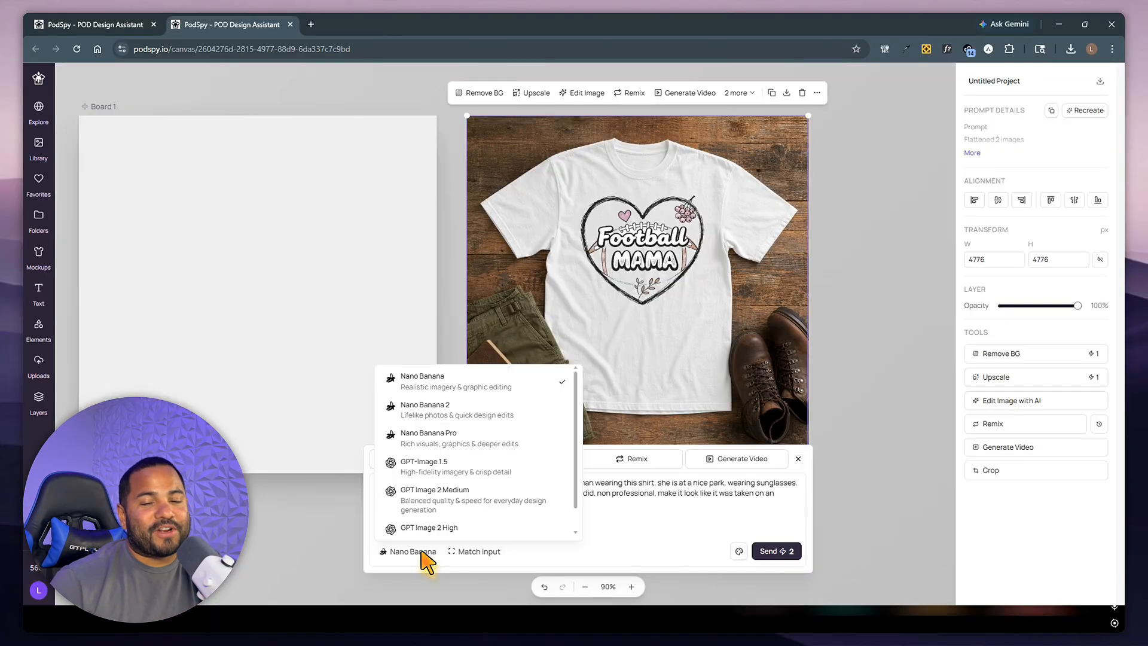
{"action": "scroll", "coordinate": [455, 506], "scroll_direction": "down", "scroll_amount": 1}
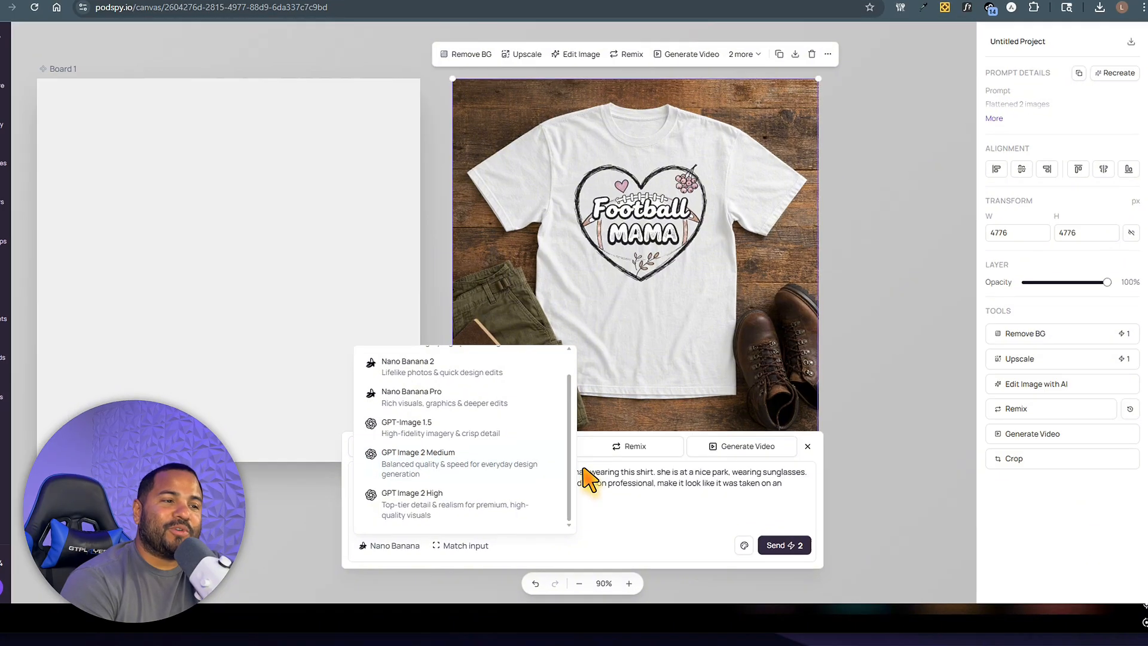
{"action": "left_click", "coordinate": [664, 490]}
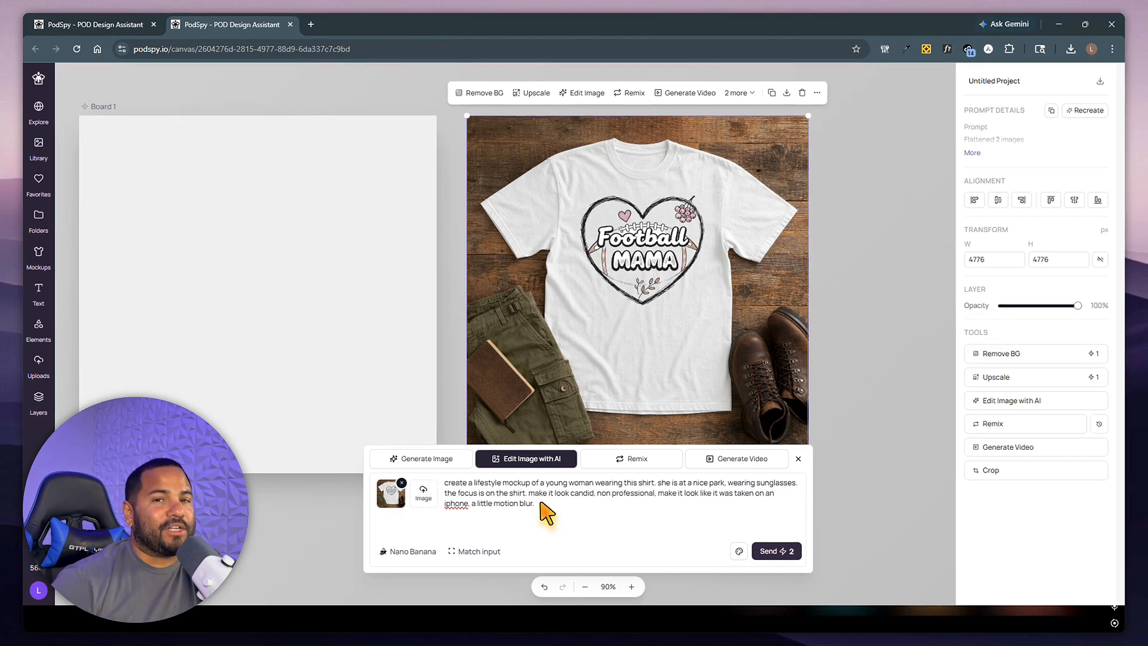
Choose GPT Image 2 Medium as the AI model for the image edit
{"action": "left_click", "coordinate": [413, 551]}
{"action": "scroll", "coordinate": [501, 490], "scroll_direction": "down", "scroll_amount": 1}
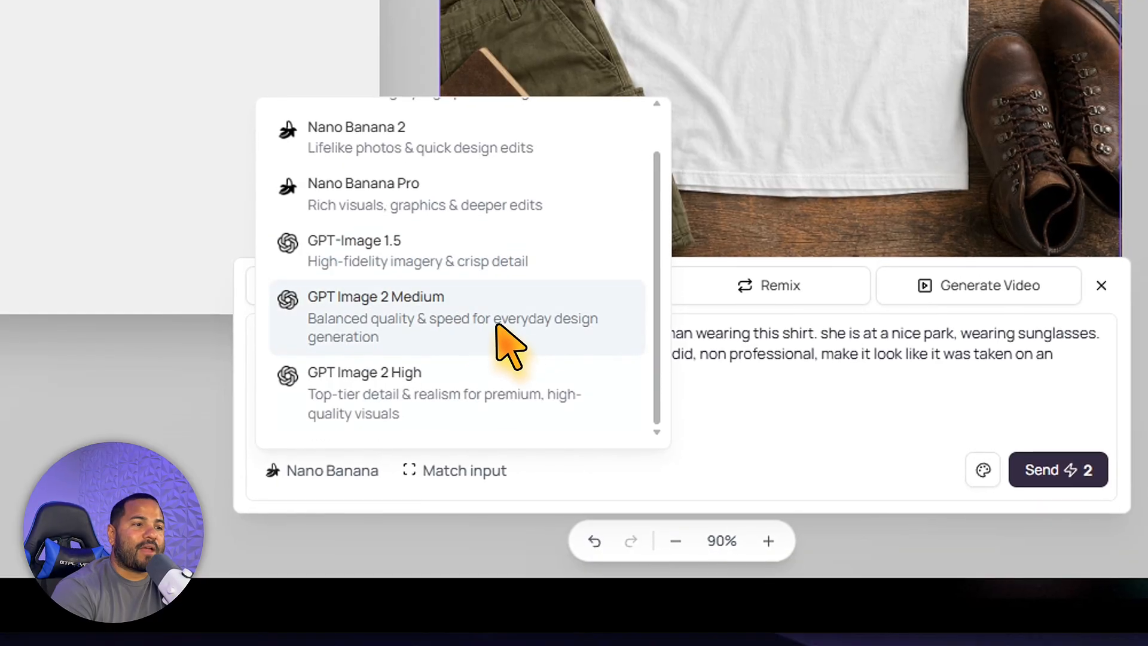
{"action": "left_click", "coordinate": [323, 471]}
{"action": "left_click", "coordinate": [397, 353]}
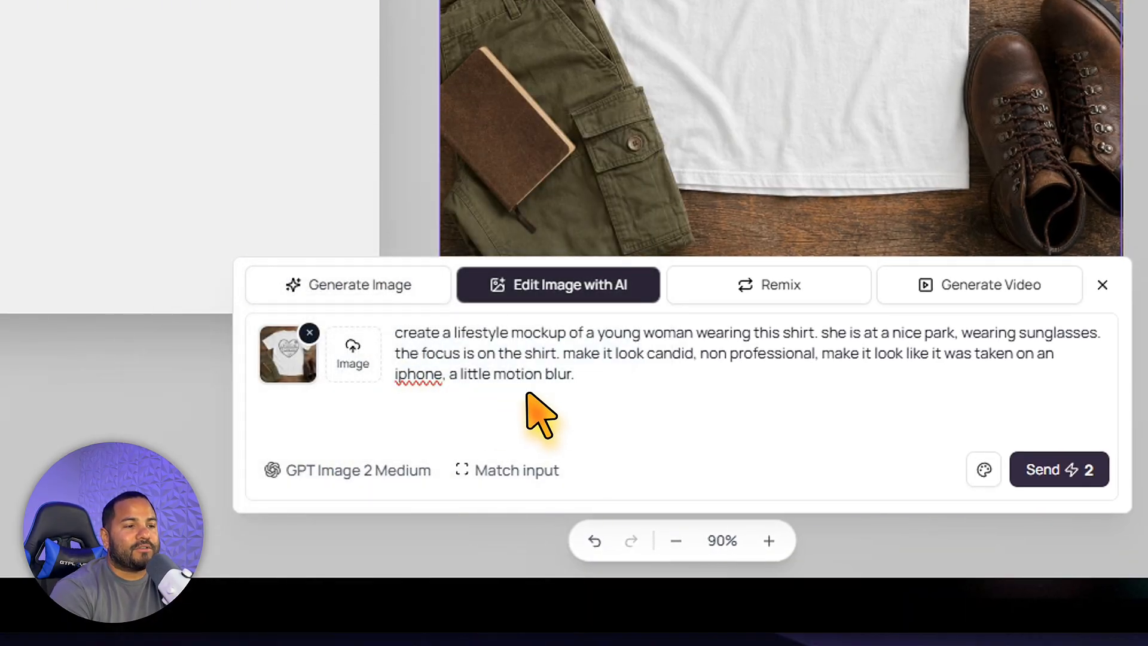
Set the output aspect ratio to 2:3 and generate the lifestyle mockup
{"action": "left_click", "coordinate": [514, 471]}
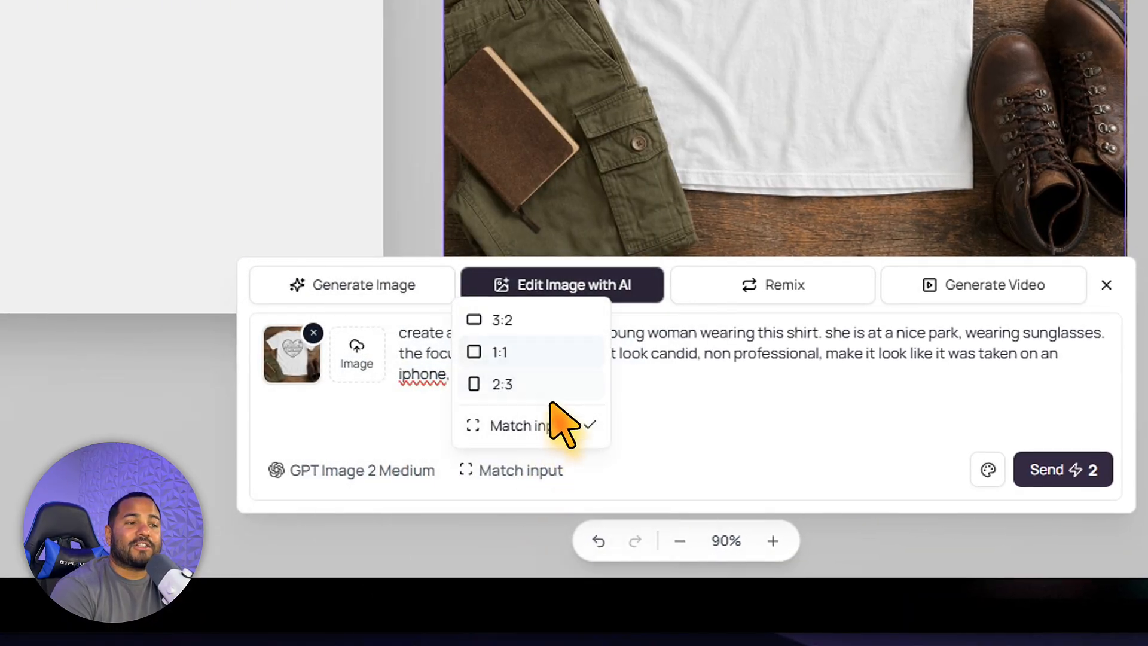
{"action": "left_click", "coordinate": [513, 386]}
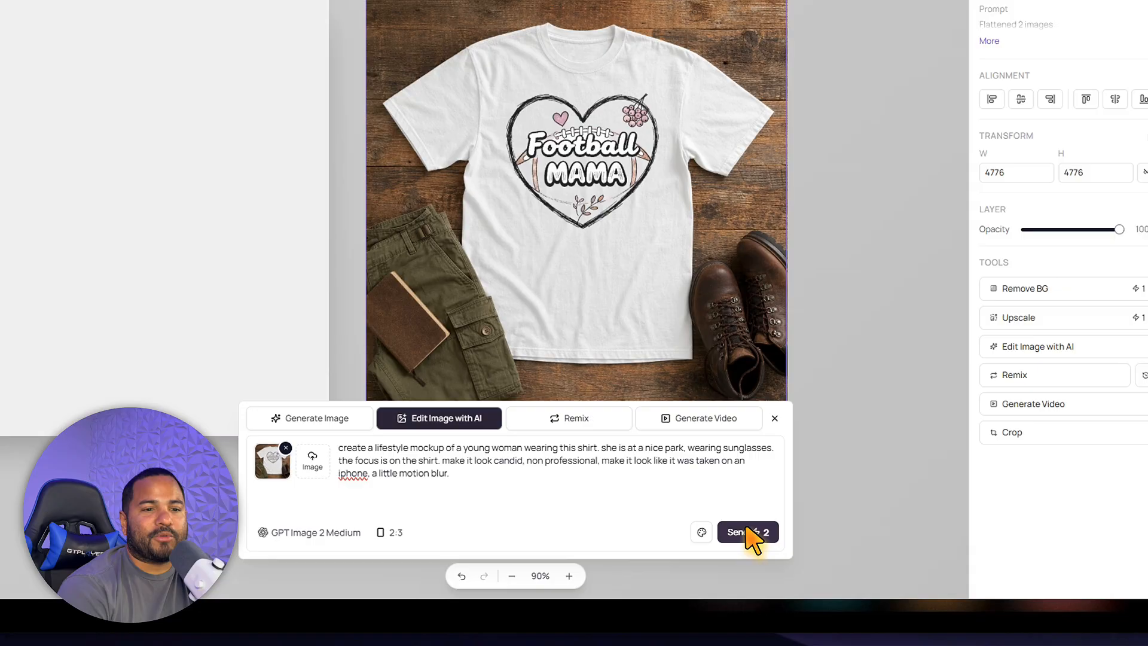
{"action": "left_click", "coordinate": [777, 551]}
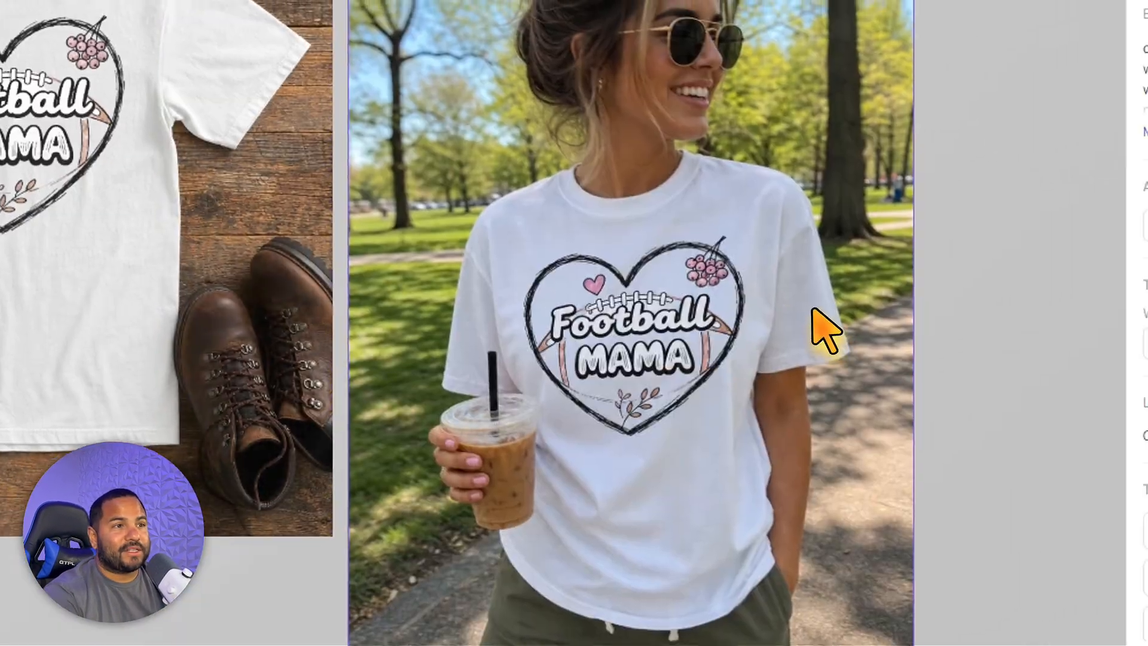
{"action": "left_click_drag", "start_coordinate": [812, 308], "coordinate": [831, 268]}
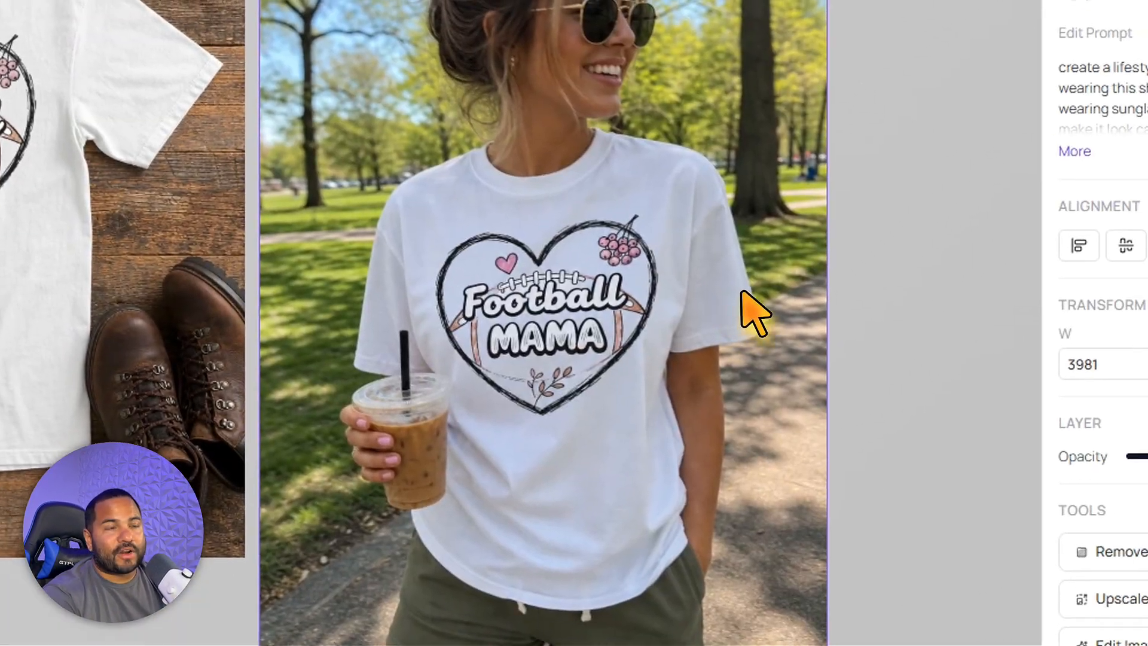
Examine the generated lifestyle mockup next to the flat-lay shirt mockup
{"action": "scroll", "coordinate": [837, 281], "scroll_direction": "right", "scroll_amount": 4}
{"action": "left_click", "coordinate": [302, 229]}
{"action": "left_click", "coordinate": [599, 390]}
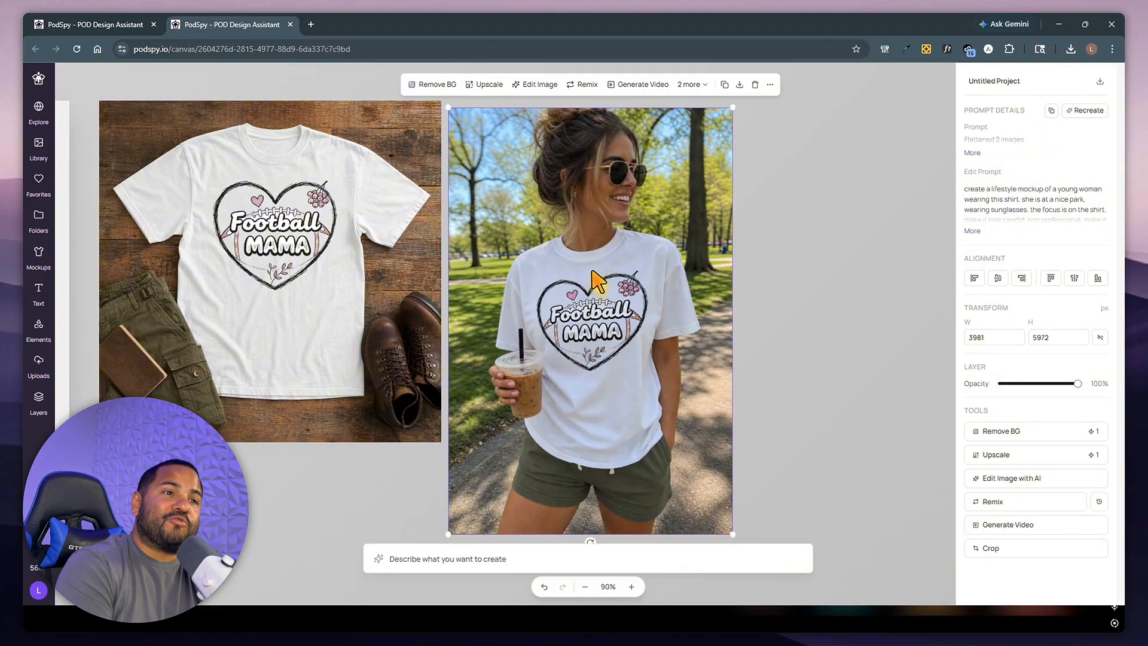
{"action": "left_click", "coordinate": [341, 241]}
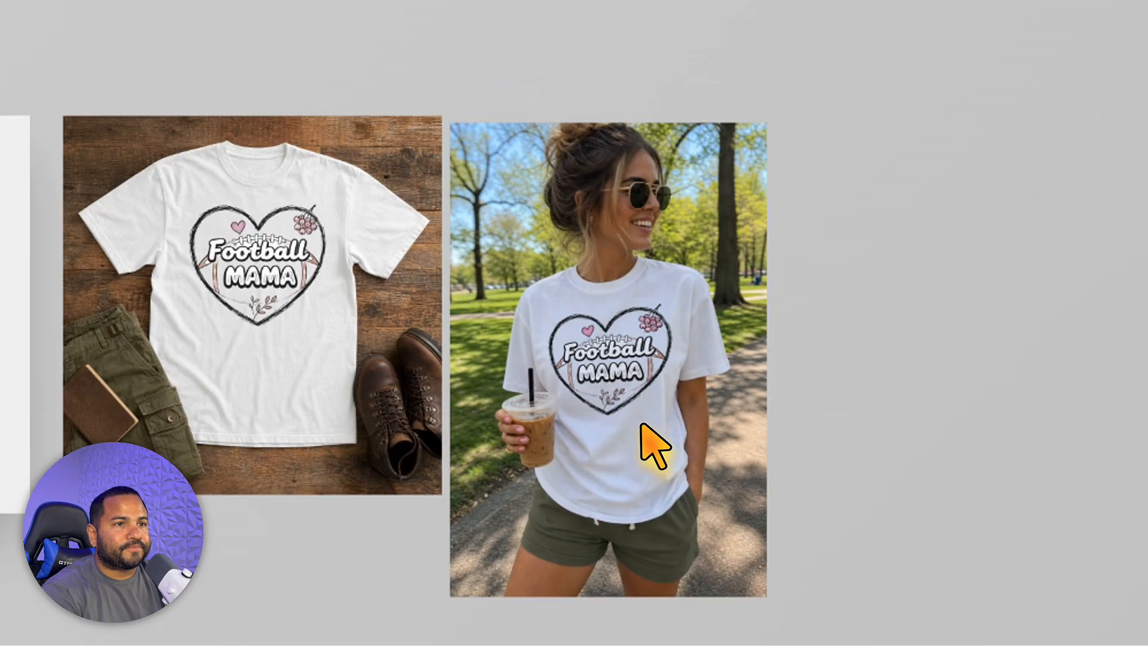
Move the lifestyle mockup and the white flat-lay mockup apart to free space between them on the canvas
{"action": "left_click", "coordinate": [657, 371]}
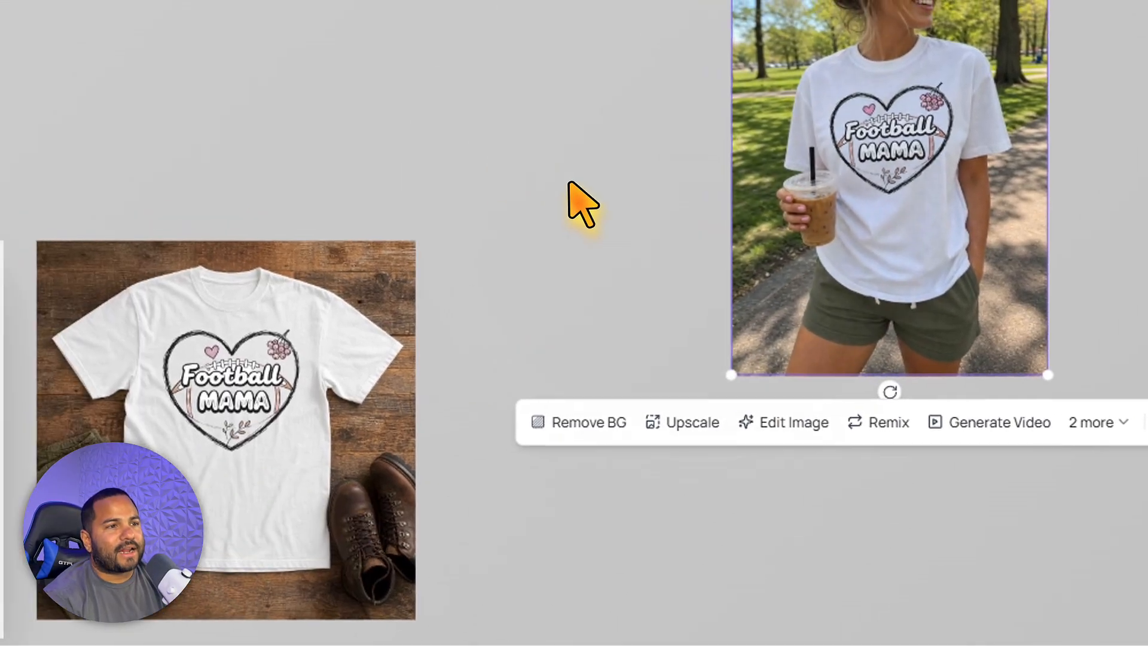
{"action": "left_click", "coordinate": [198, 398]}
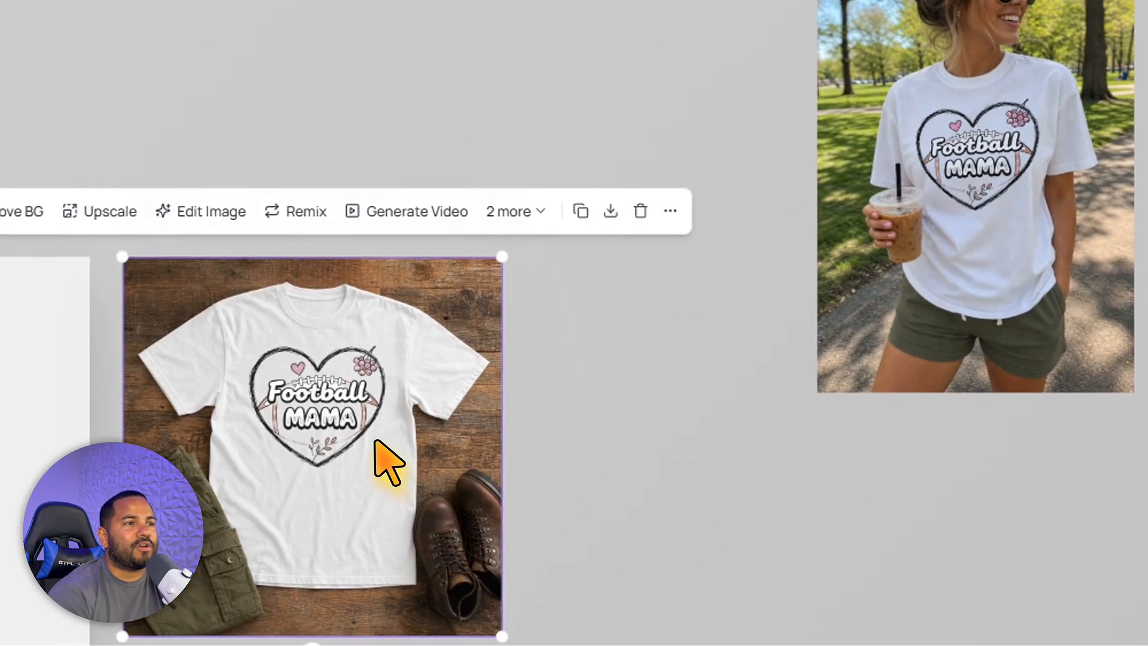
{"action": "left_click_drag", "start_coordinate": [88, 357], "coordinate": [461, 380]}
{"action": "left_click_drag", "start_coordinate": [727, 415], "coordinate": [285, 241]}
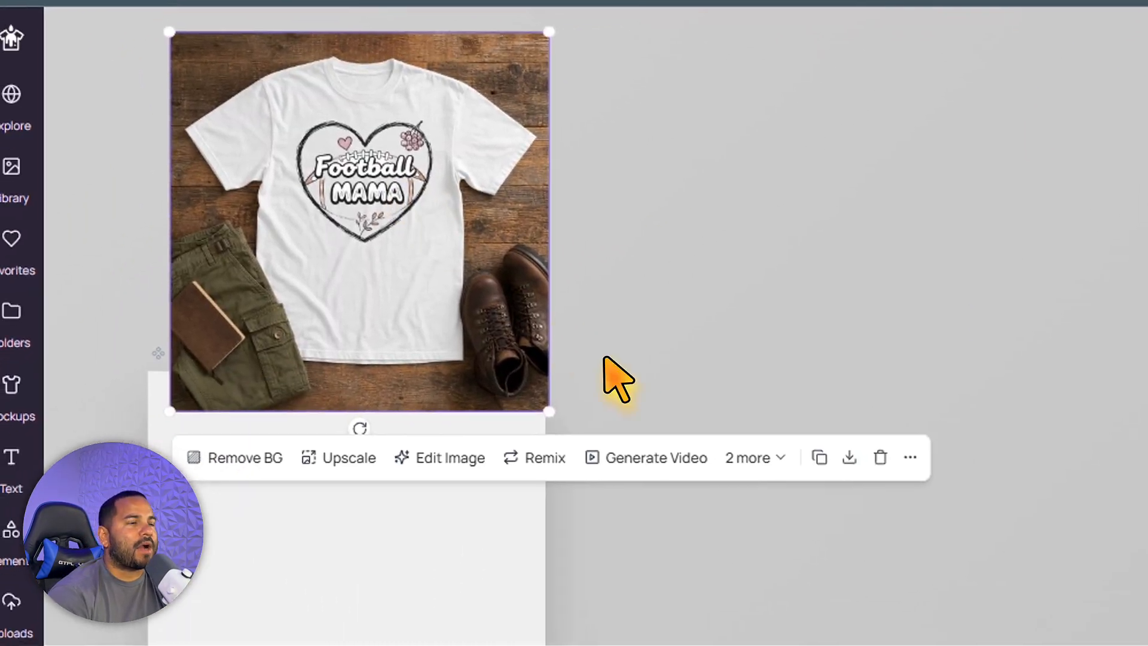
Add the sage green flat-lay T-shirt mockup and enlarge it between the two Football Mama images
{"action": "left_click", "coordinate": [46, 134]}
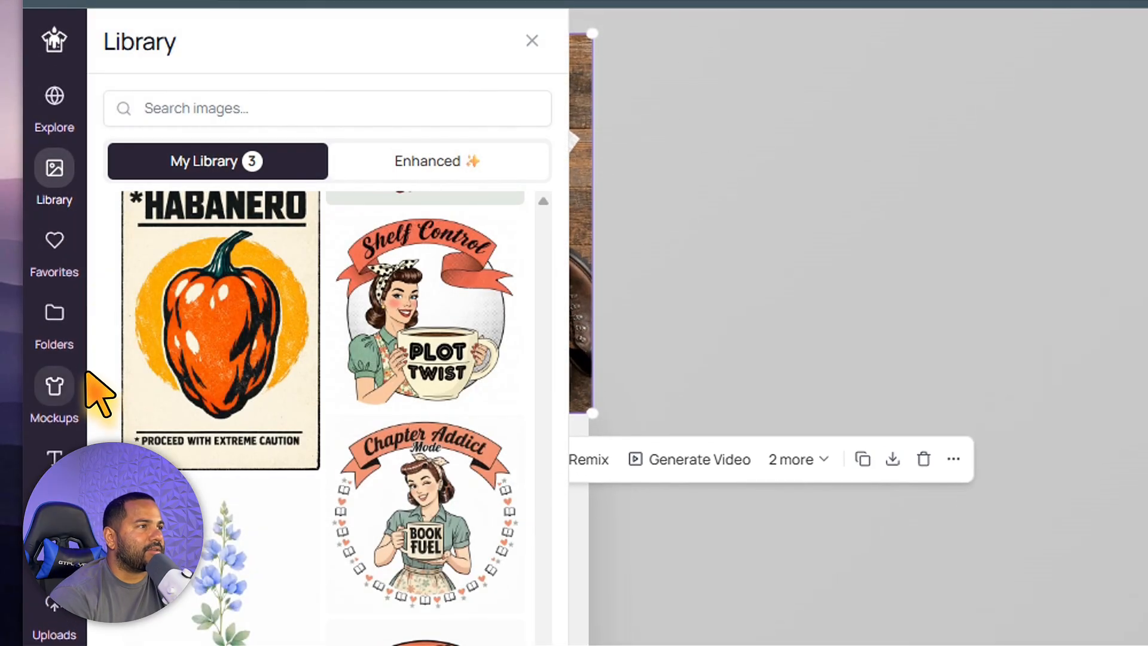
{"action": "left_click", "coordinate": [45, 358]}
{"action": "scroll", "coordinate": [303, 534], "scroll_direction": "down", "scroll_amount": 7}
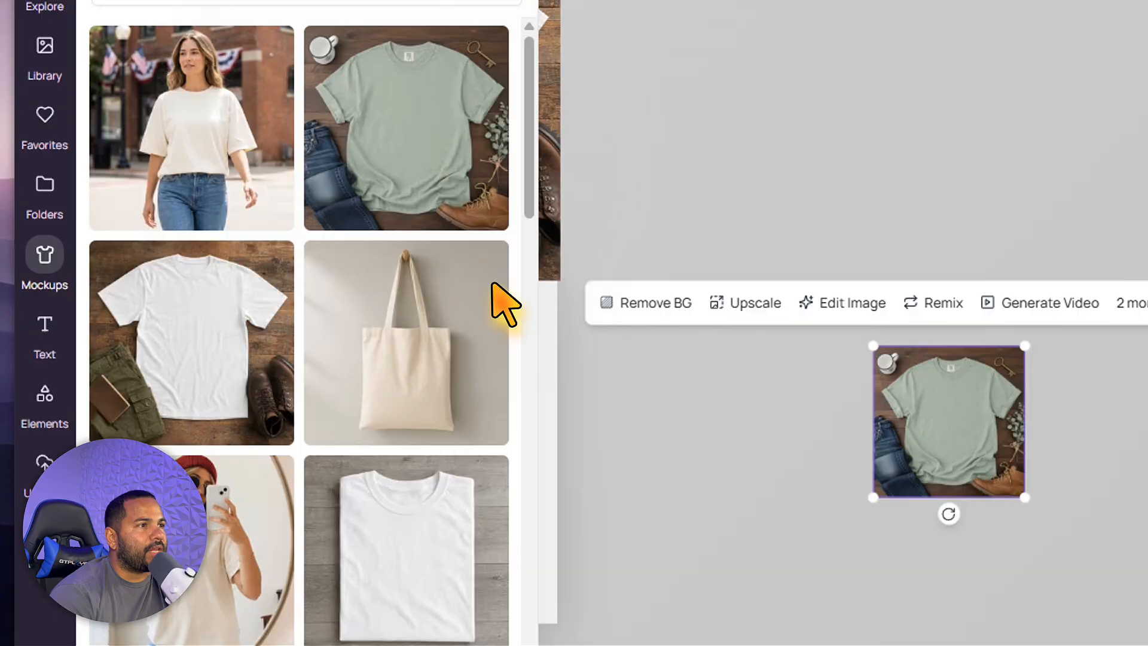
{"action": "left_click_drag", "start_coordinate": [933, 389], "coordinate": [773, 438]}
{"action": "left_click_drag", "start_coordinate": [693, 414], "coordinate": [302, 31]}
{"action": "left_click_drag", "start_coordinate": [604, 304], "coordinate": [619, 245]}
{"action": "left_click_drag", "start_coordinate": [473, 237], "coordinate": [524, 290]}
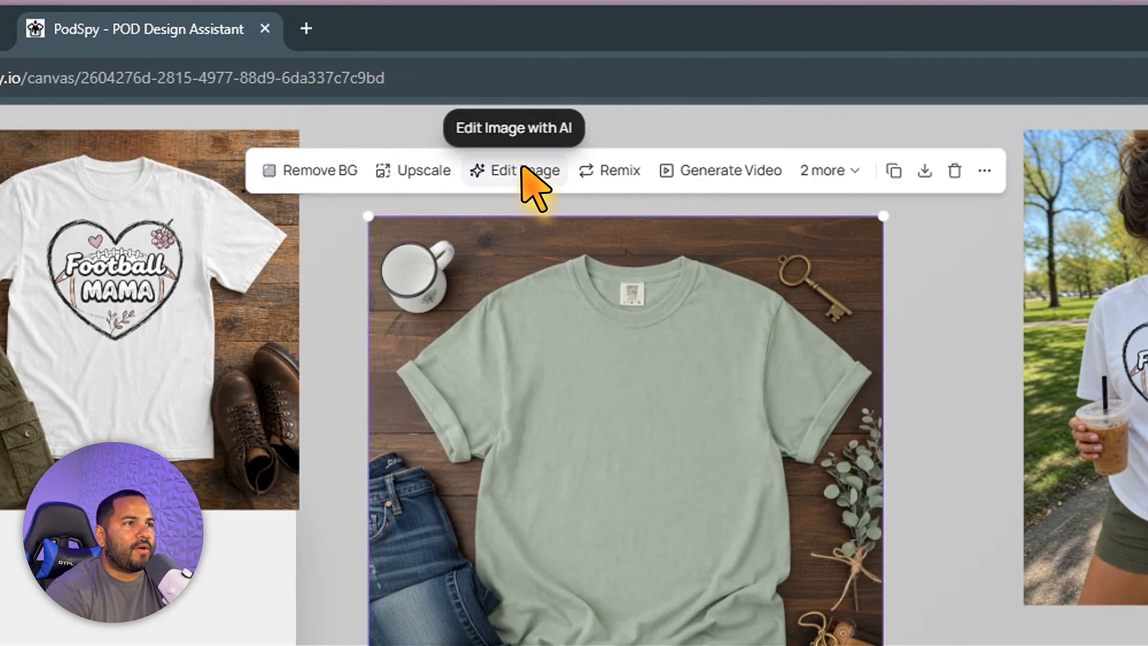
Start an AI edit of the green shirt mockup and fill its prompt with the Comfort Colors Ivory #f7f3e9 mockup color
{"action": "left_click", "coordinate": [524, 172]}
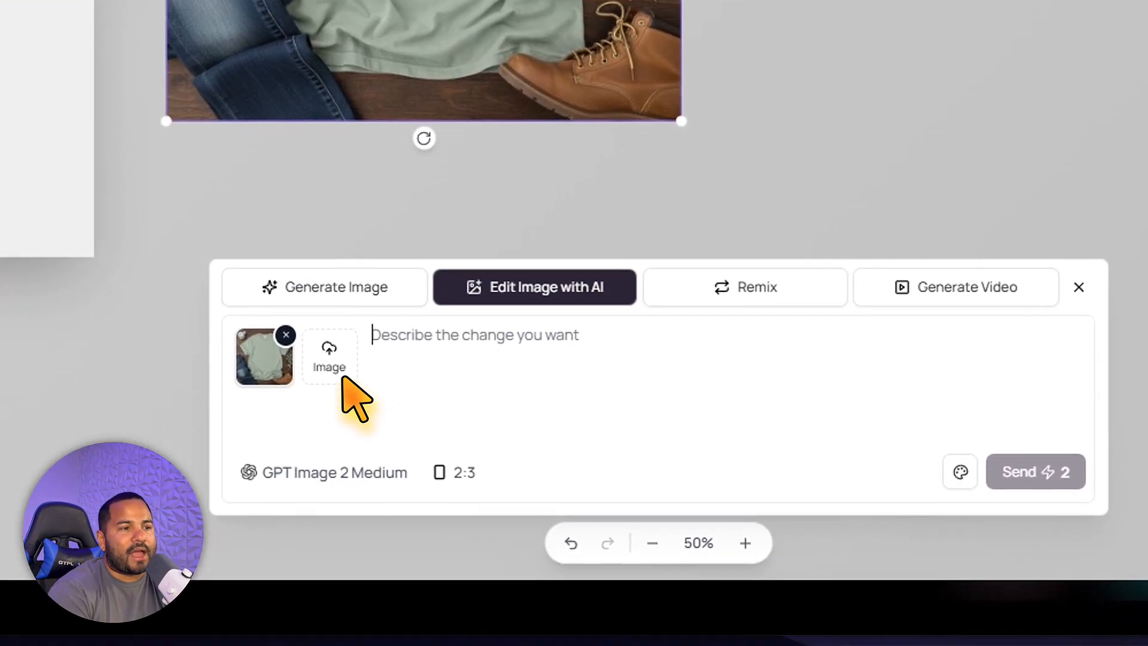
{"action": "left_click", "coordinate": [508, 379]}
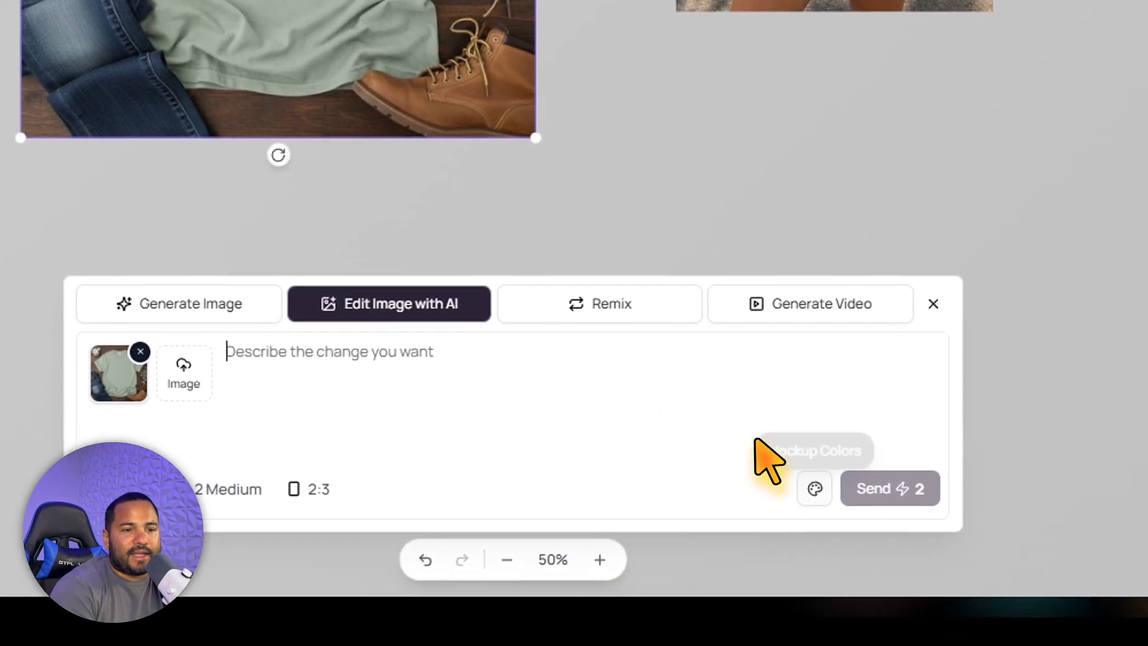
{"action": "left_click", "coordinate": [777, 470]}
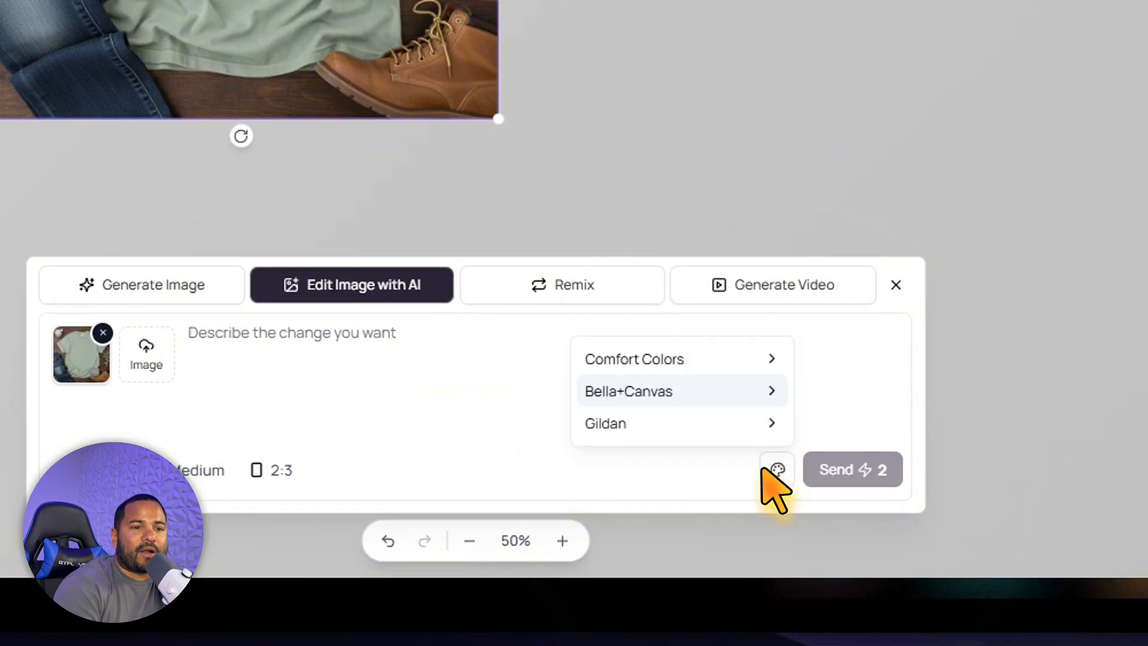
{"action": "mouse_move", "coordinate": [655, 360]}
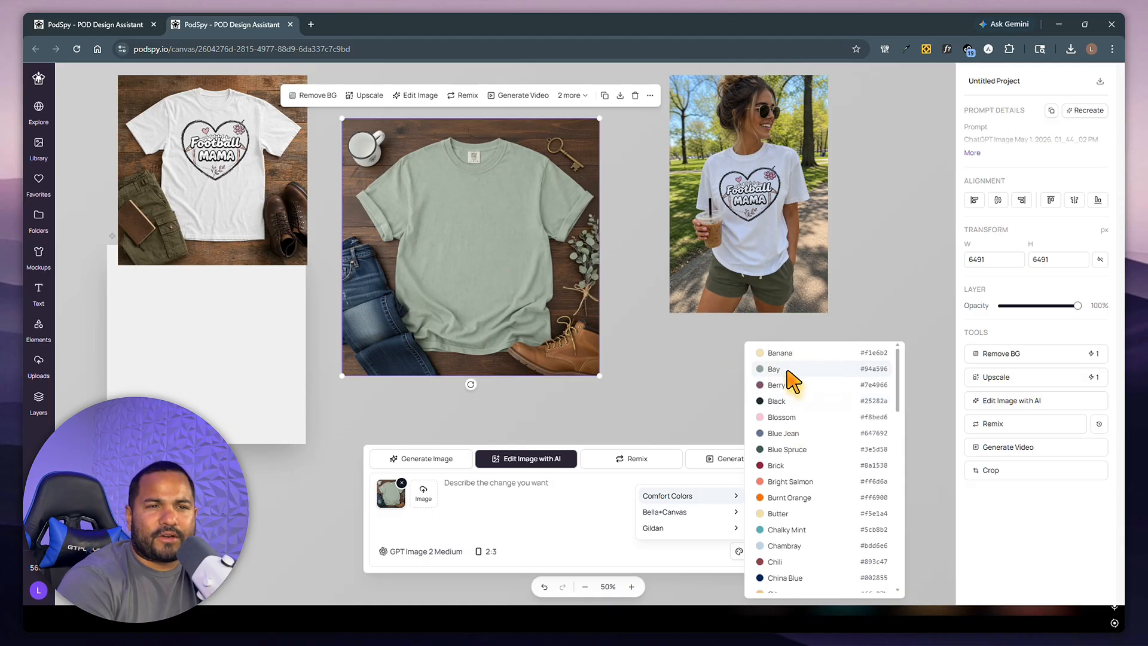
{"action": "scroll", "coordinate": [801, 389], "scroll_direction": "down", "scroll_amount": 5}
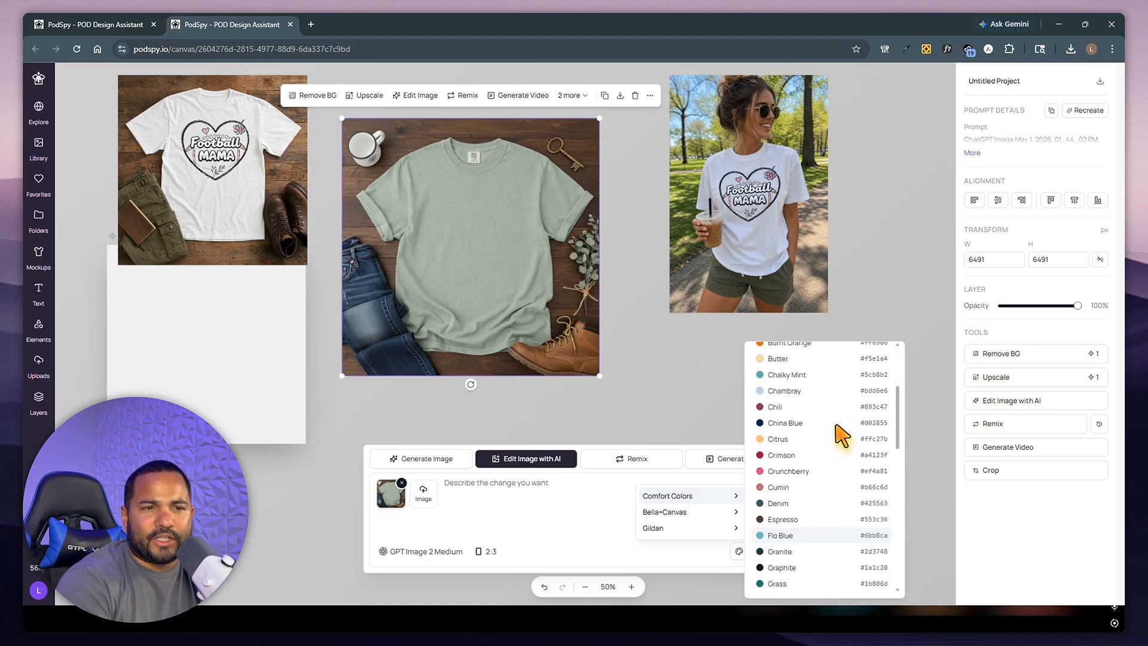
{"action": "scroll", "coordinate": [840, 435], "scroll_direction": "down", "scroll_amount": 4}
{"action": "scroll", "coordinate": [840, 429], "scroll_direction": "up", "scroll_amount": 8}
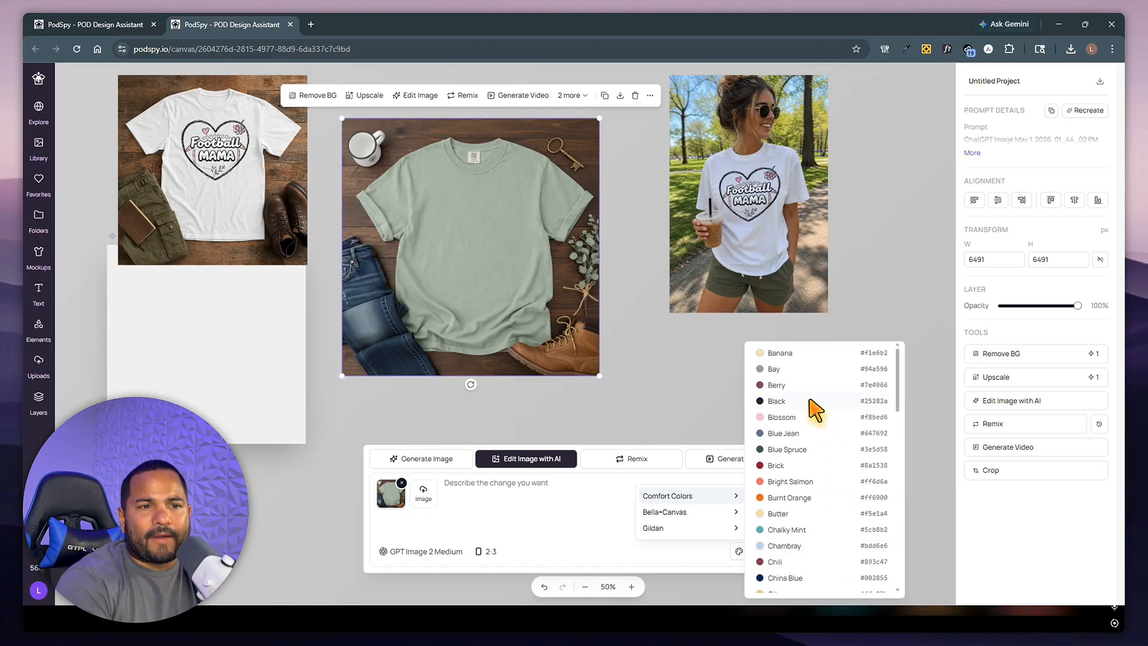
{"action": "scroll", "coordinate": [814, 409], "scroll_direction": "down", "scroll_amount": 5}
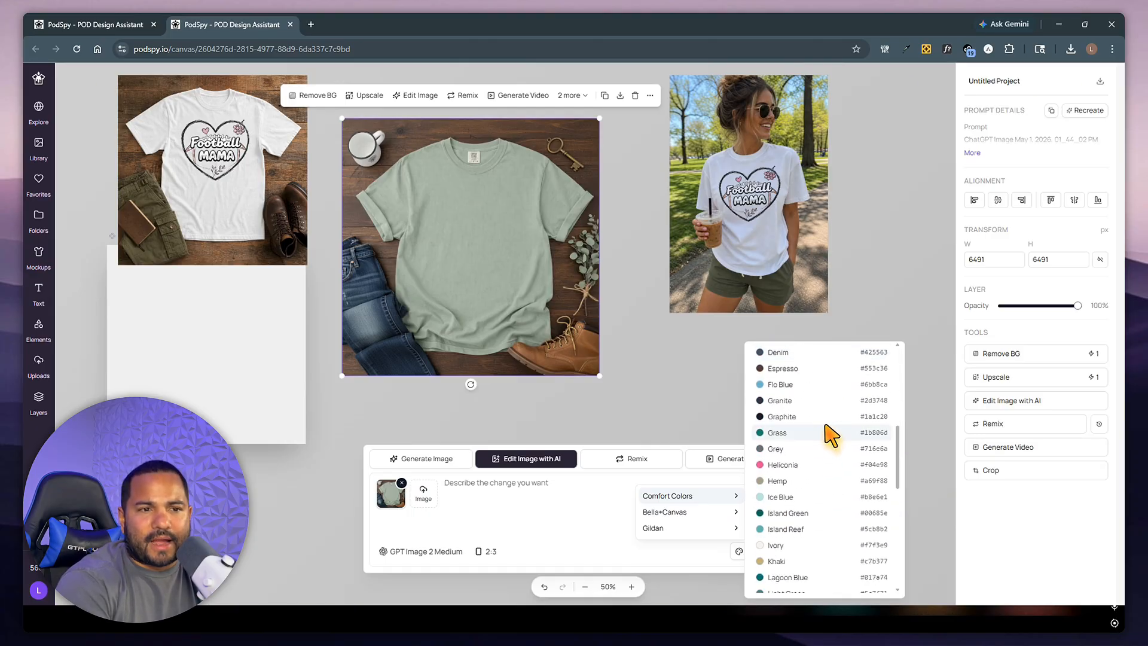
{"action": "scroll", "coordinate": [828, 435], "scroll_direction": "down", "scroll_amount": 3}
{"action": "left_click", "coordinate": [813, 391]}
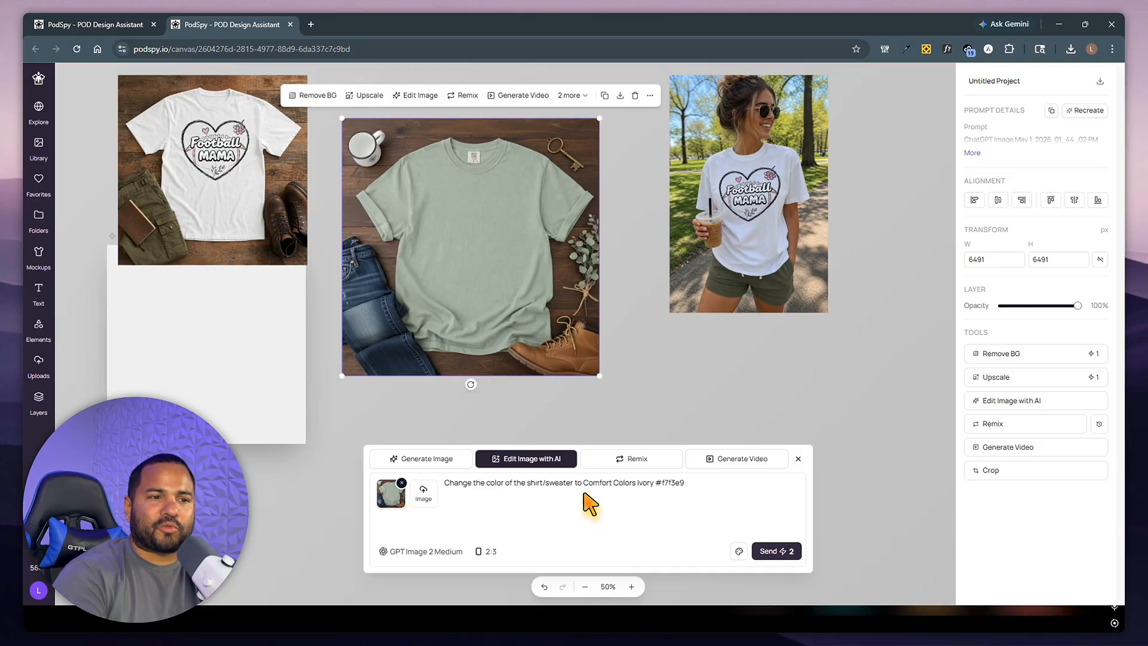
{"action": "double_click", "coordinate": [667, 482]}
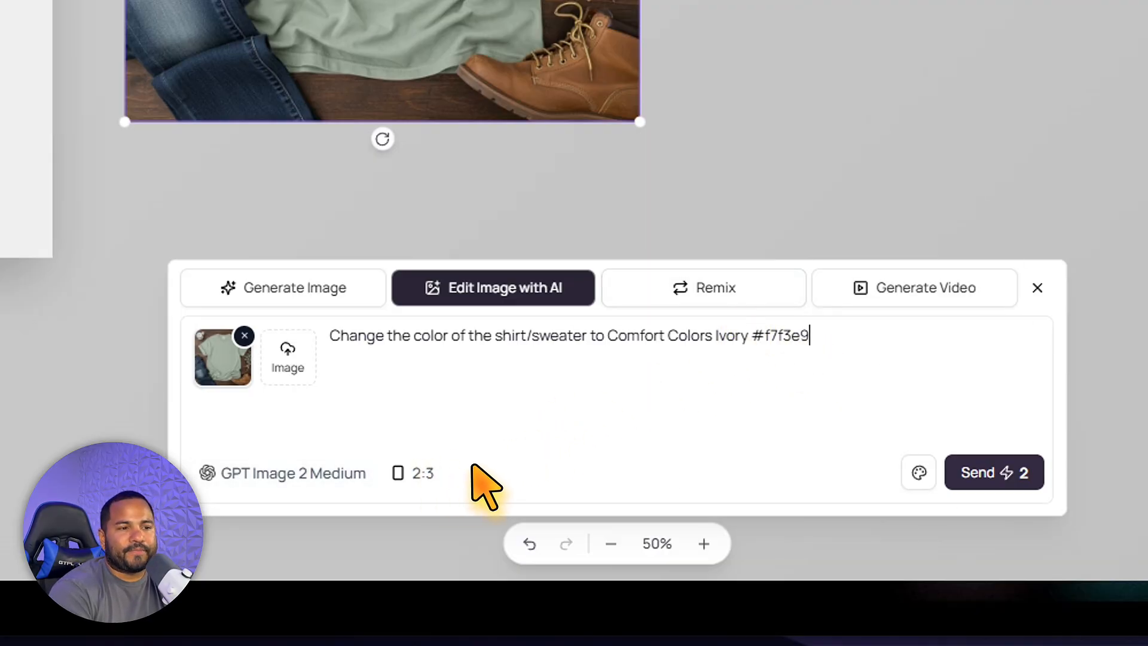
Set the edit to a 1:1 aspect ratio with the Nano Banana model and generate the recolored shirt
{"action": "left_click", "coordinate": [418, 473]}
{"action": "left_click", "coordinate": [428, 354]}
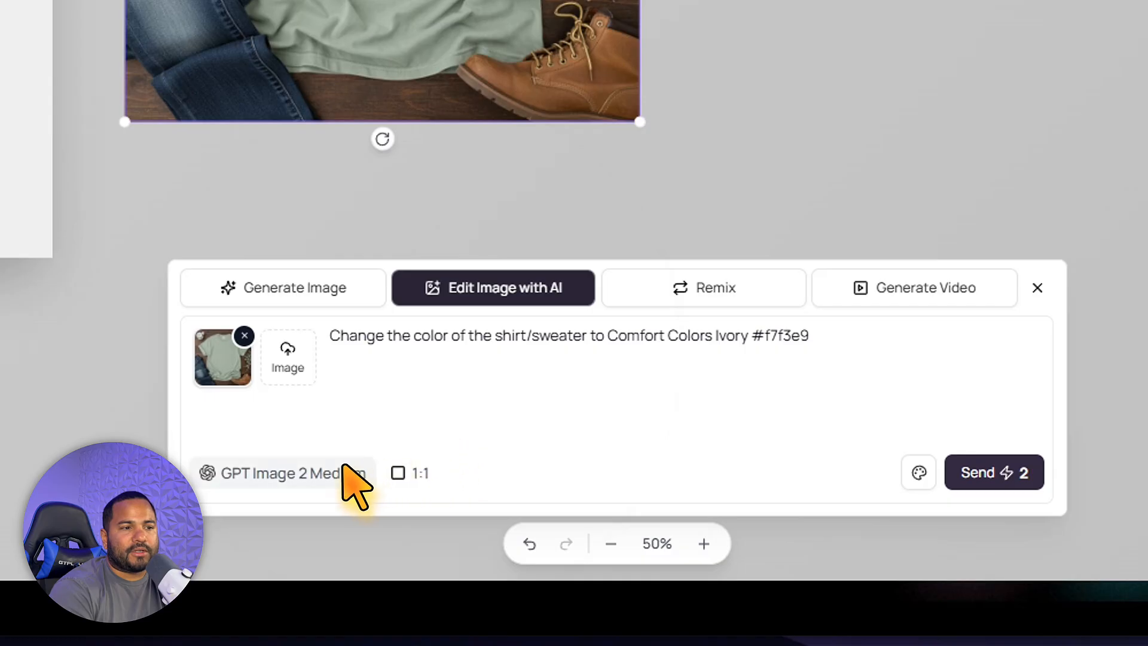
{"action": "left_click", "coordinate": [317, 473]}
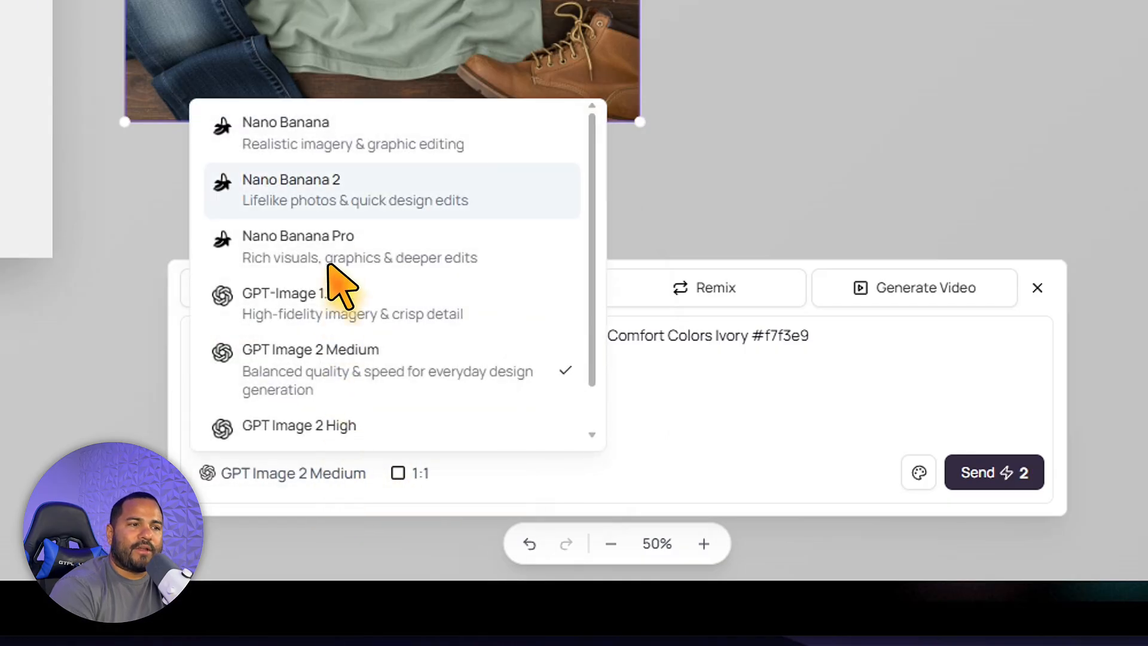
{"action": "left_click", "coordinate": [335, 198]}
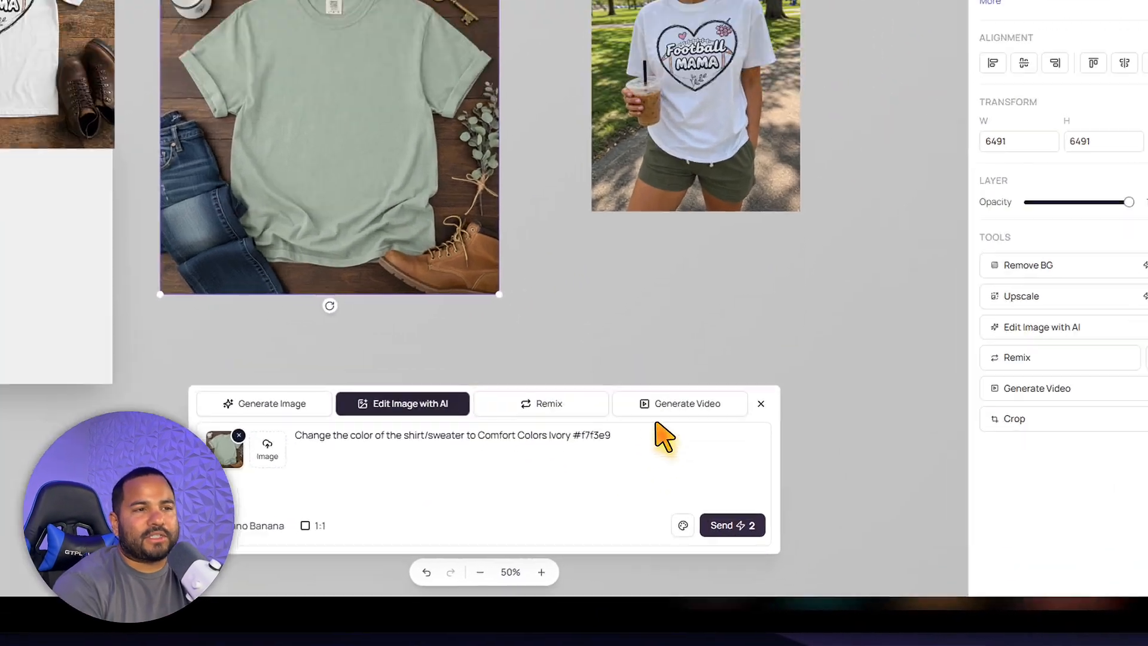
{"action": "left_click", "coordinate": [776, 550]}
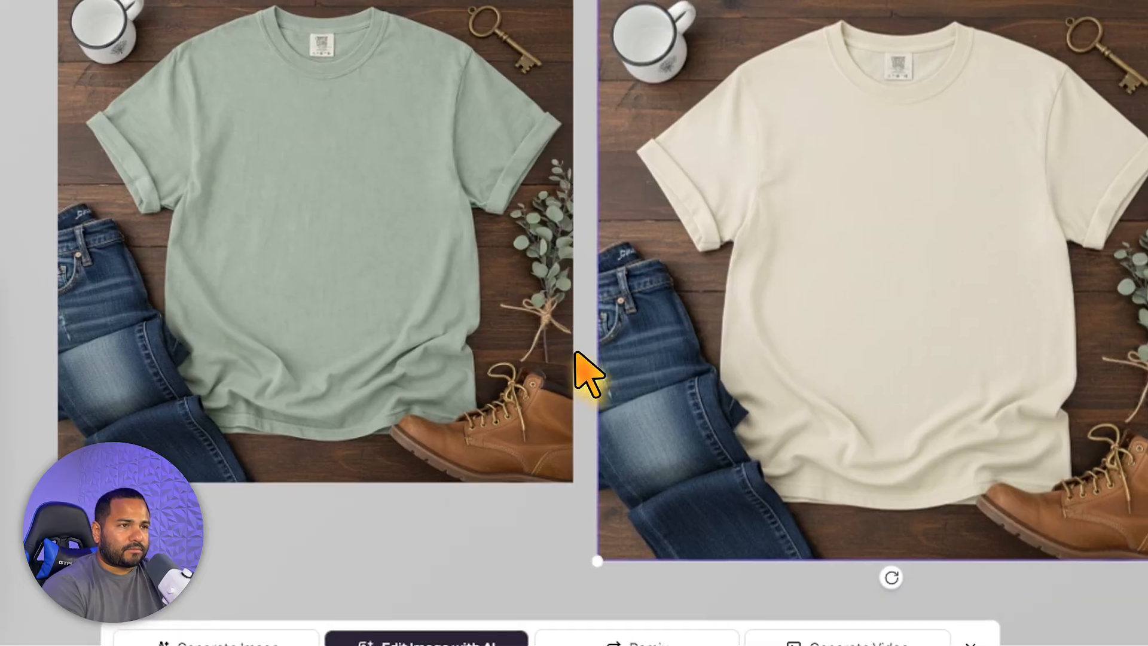
Delete the original green shirt mockup and move the ivory version into its place
{"action": "left_click", "coordinate": [359, 269]}
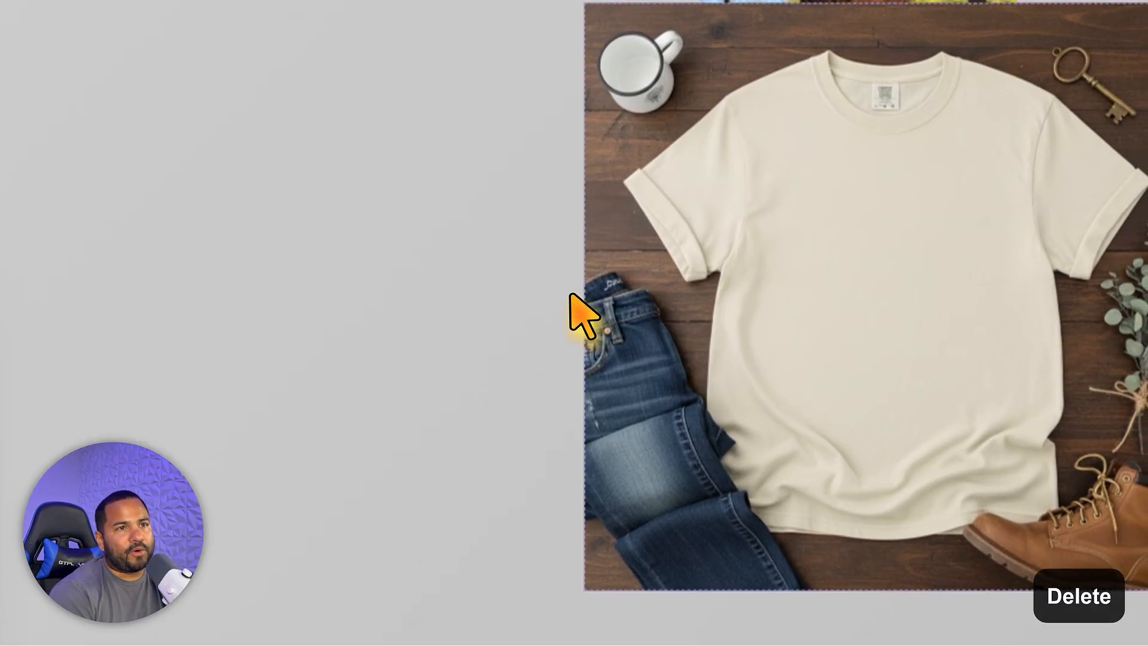
{"action": "left_click_drag", "start_coordinate": [867, 266], "coordinate": [361, 251]}
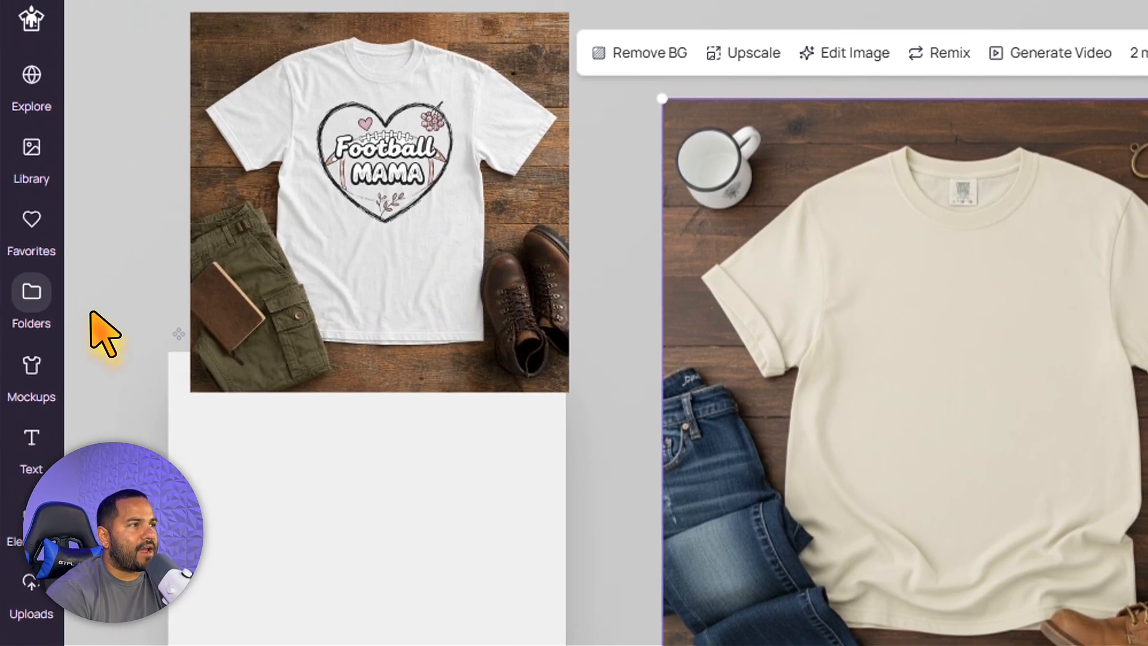
Add the "Drink good Coffee" mug design from the image library to the canvas and close the library
{"action": "left_click", "coordinate": [31, 150]}
{"action": "scroll", "coordinate": [365, 383], "scroll_direction": "down", "scroll_amount": 10}
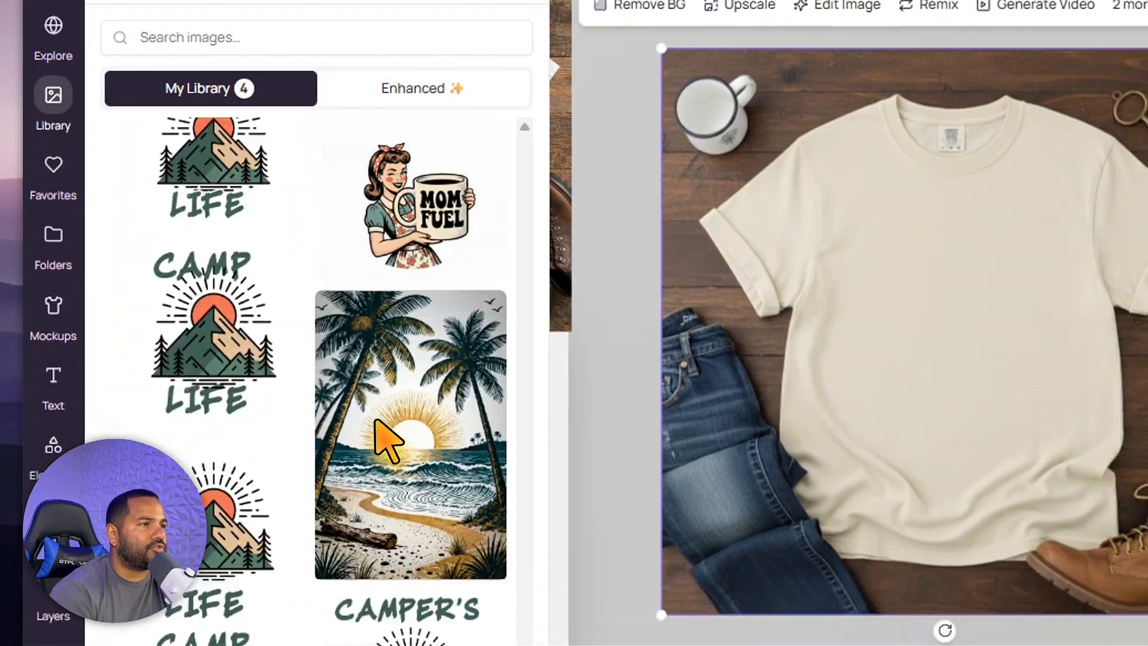
{"action": "scroll", "coordinate": [387, 439], "scroll_direction": "down", "scroll_amount": 10}
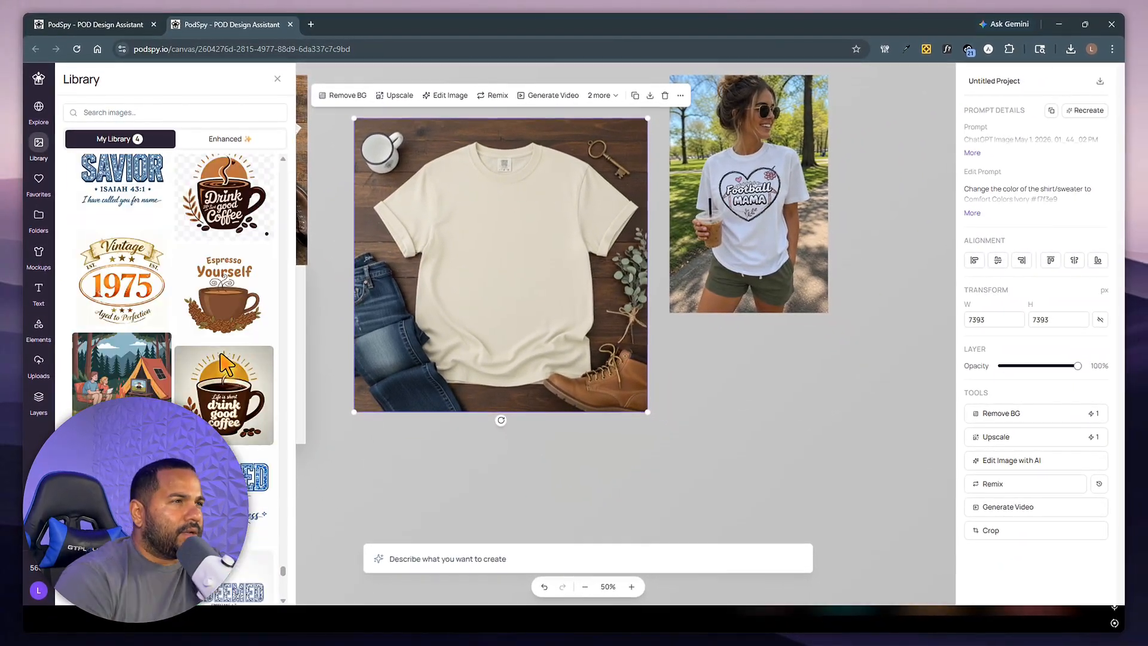
{"action": "scroll", "coordinate": [224, 363], "scroll_direction": "up", "scroll_amount": 3}
{"action": "left_click", "coordinate": [224, 363]}
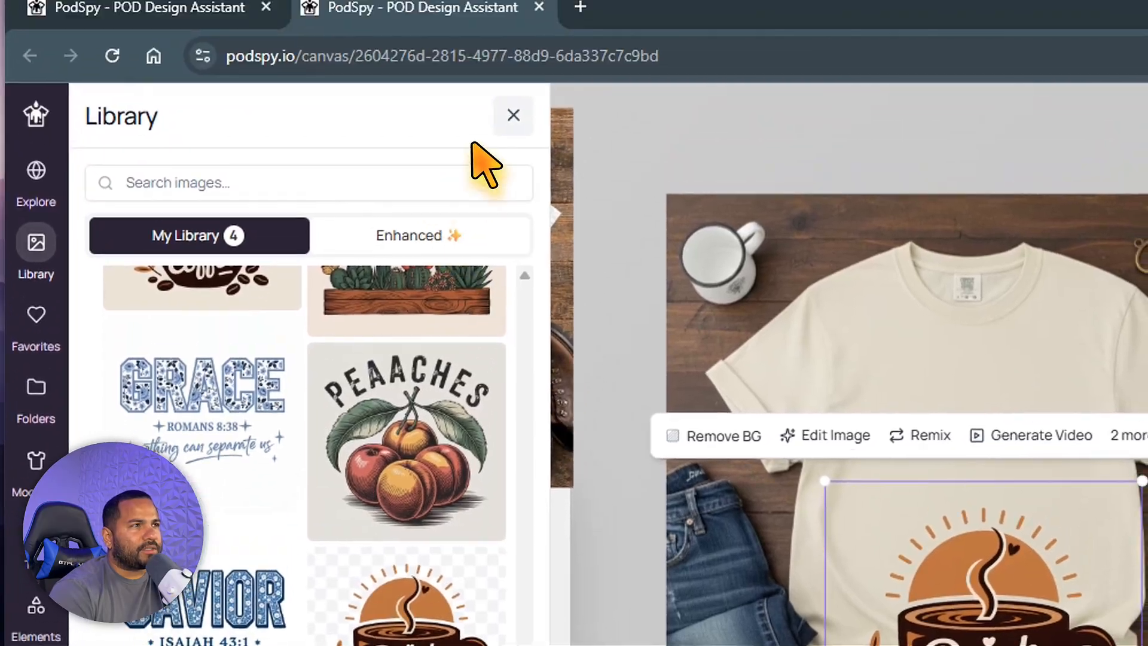
{"action": "left_click", "coordinate": [513, 115]}
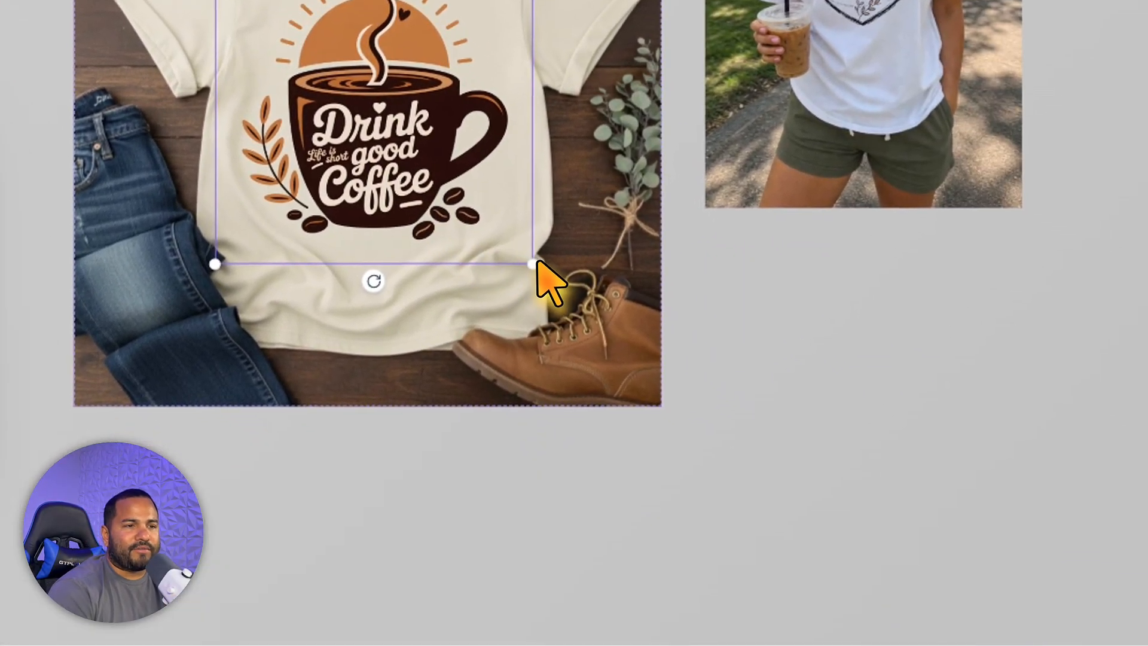
Delete the Football Mama lifestyle mockup and enlarge the ivory shirt mockup in the freed space
{"action": "left_click_drag", "start_coordinate": [656, 404], "coordinate": [744, 489]}
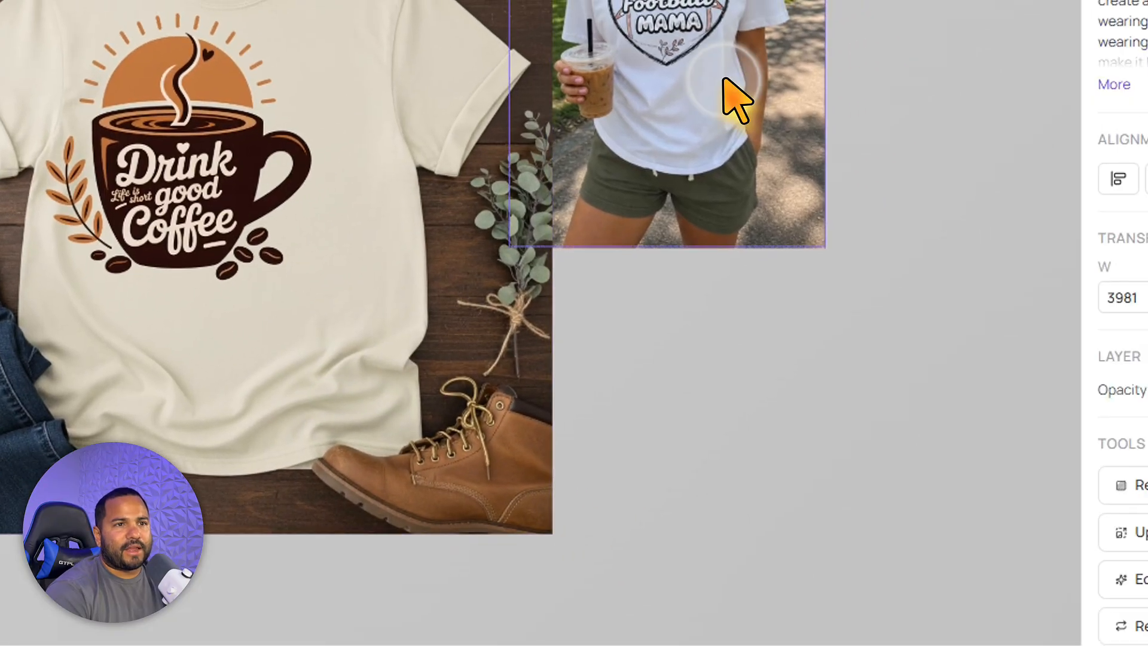
{"action": "left_click_drag", "start_coordinate": [916, 35], "coordinate": [1031, 115]}
{"action": "key", "text": "Delete"}
{"action": "left_click", "coordinate": [502, 603]}
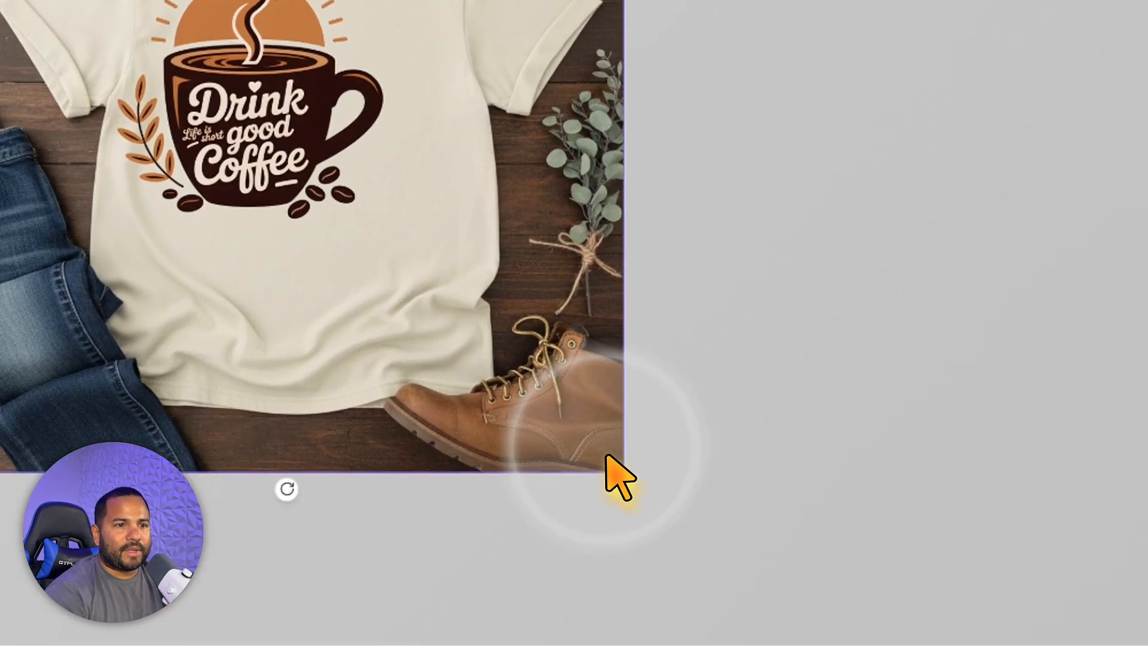
{"action": "left_click_drag", "start_coordinate": [528, 620], "coordinate": [592, 645]}
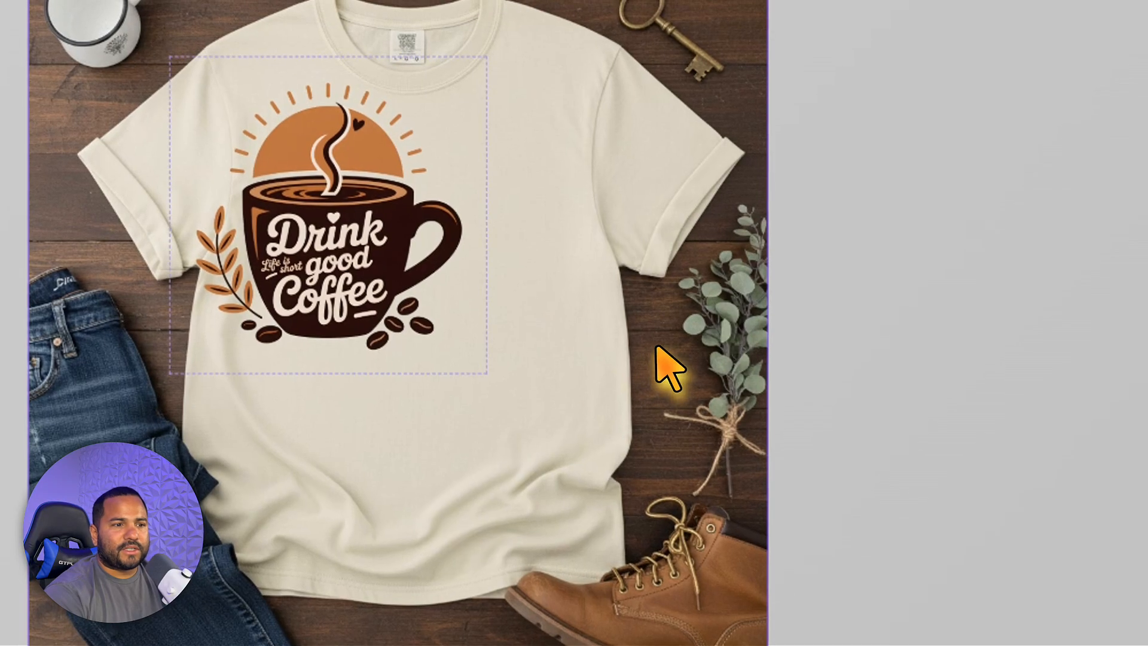
Center the coffee design on the ivory shirt's chest and scale it down to about 3756 × 3756 px
{"action": "left_click_drag", "start_coordinate": [329, 277], "coordinate": [408, 326]}
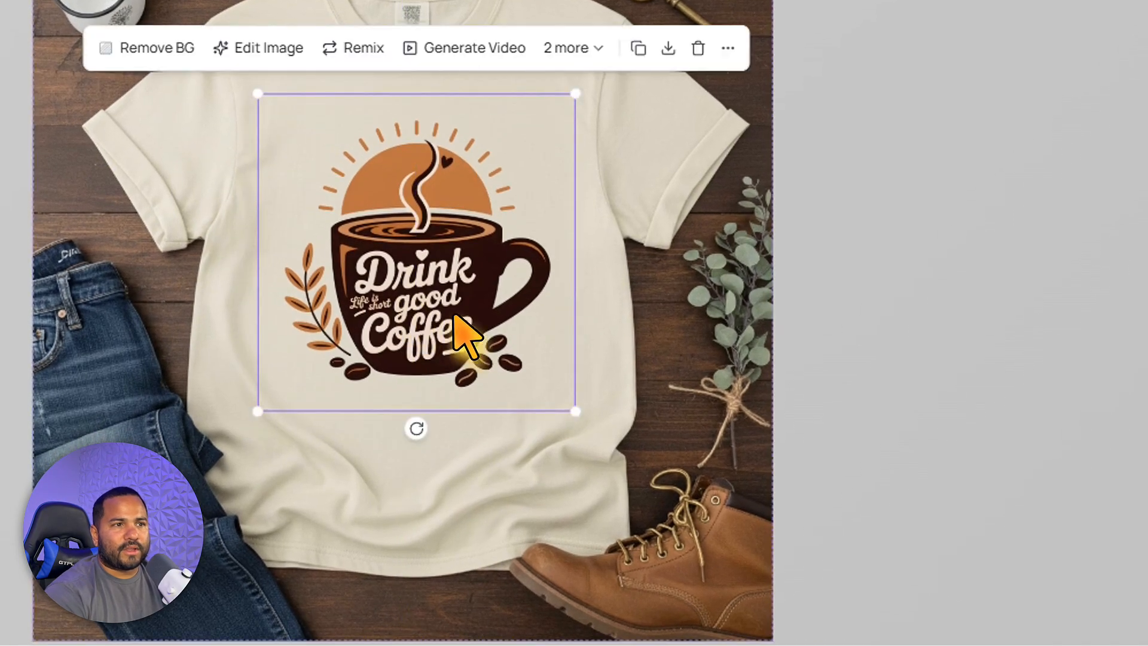
{"action": "left_click_drag", "start_coordinate": [577, 412], "coordinate": [558, 393]}
{"action": "left_click_drag", "start_coordinate": [469, 334], "coordinate": [480, 316]}
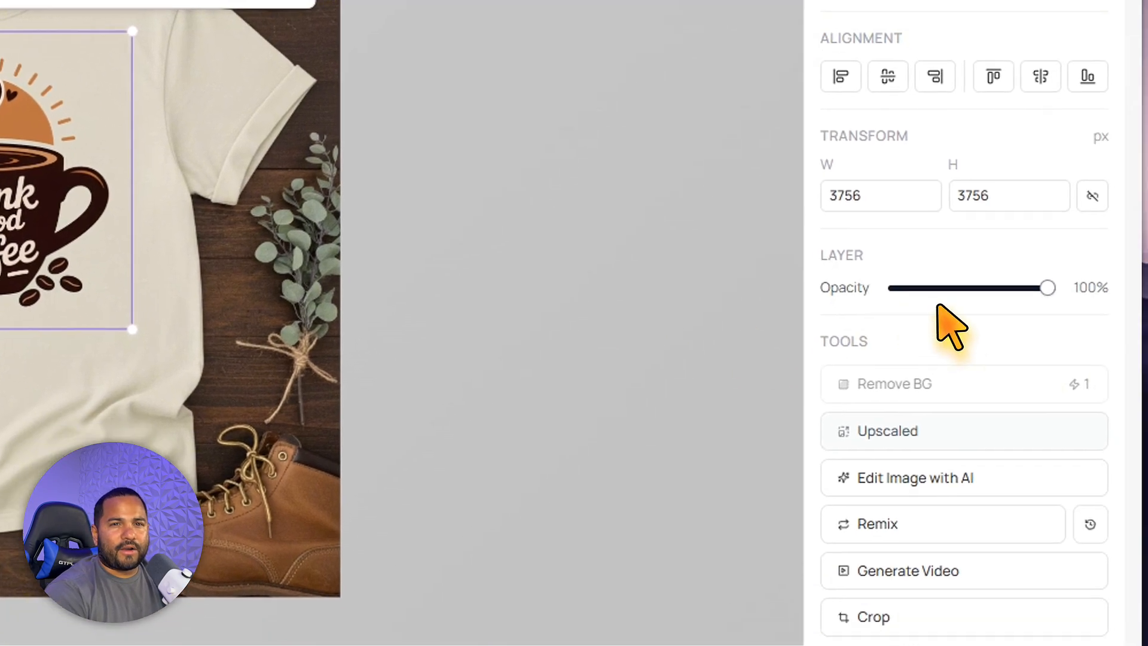
Lower the coffee design's opacity to 84% and deselect it
{"action": "left_click_drag", "start_coordinate": [1043, 238], "coordinate": [1020, 233]}
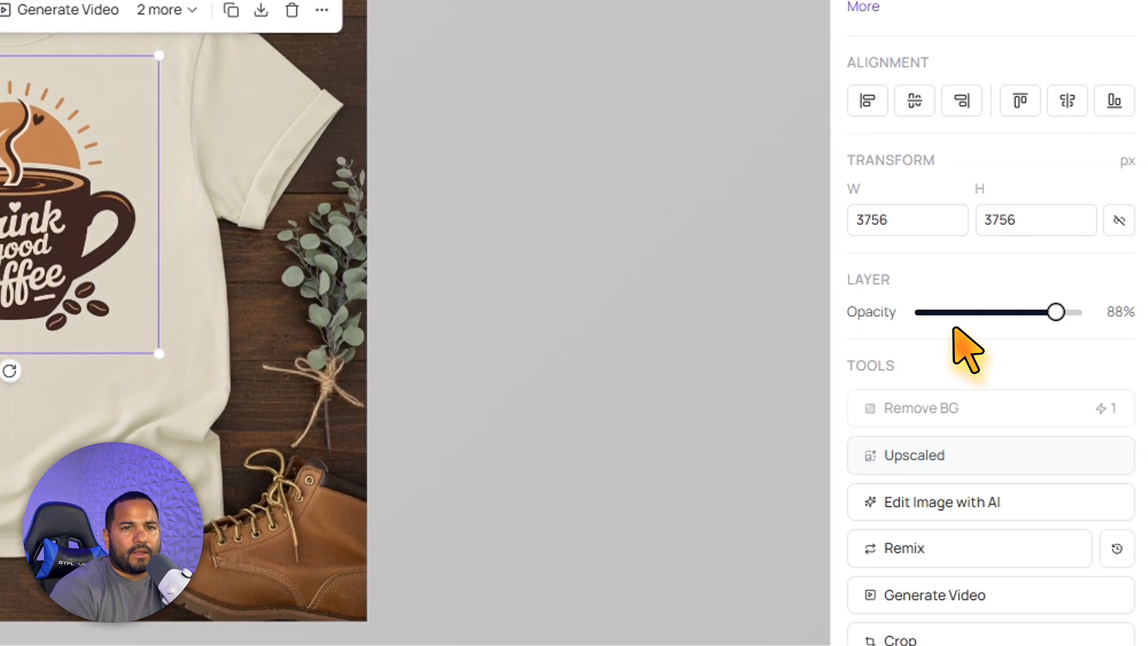
{"action": "left_click", "coordinate": [1002, 308]}
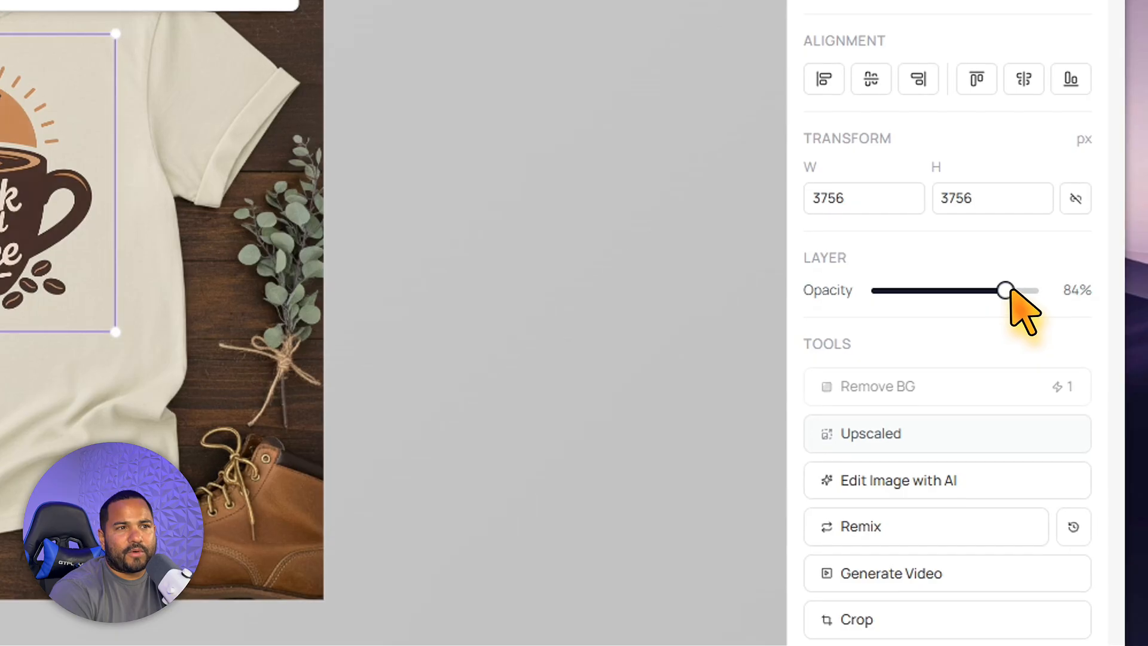
{"action": "left_click", "coordinate": [452, 295]}
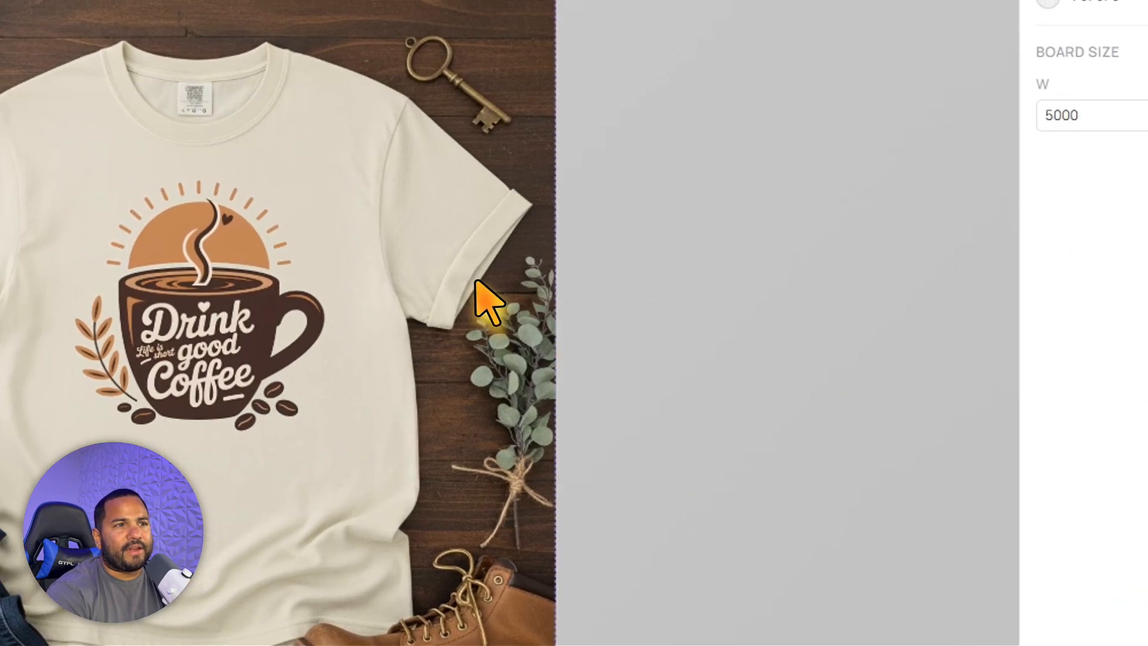
Flatten the ivory shirt mockup and its coffee design into a single image
{"action": "left_click", "coordinate": [239, 150]}
{"action": "left_click", "coordinate": [30, 303], "text": "shift"}
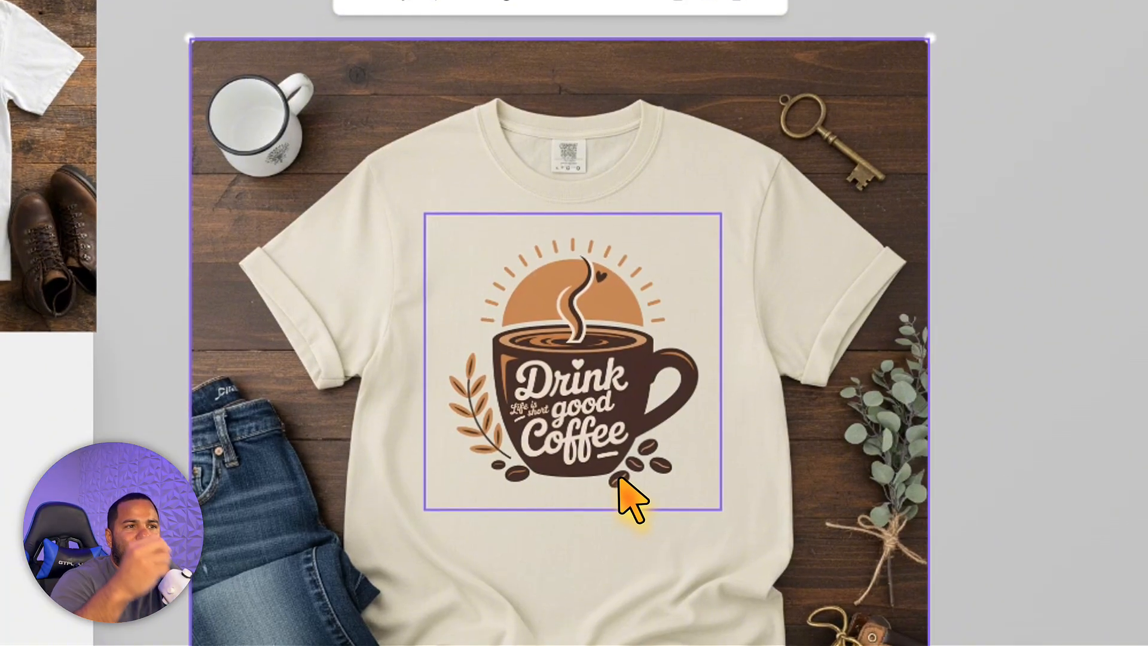
{"action": "left_click", "coordinate": [519, 98]}
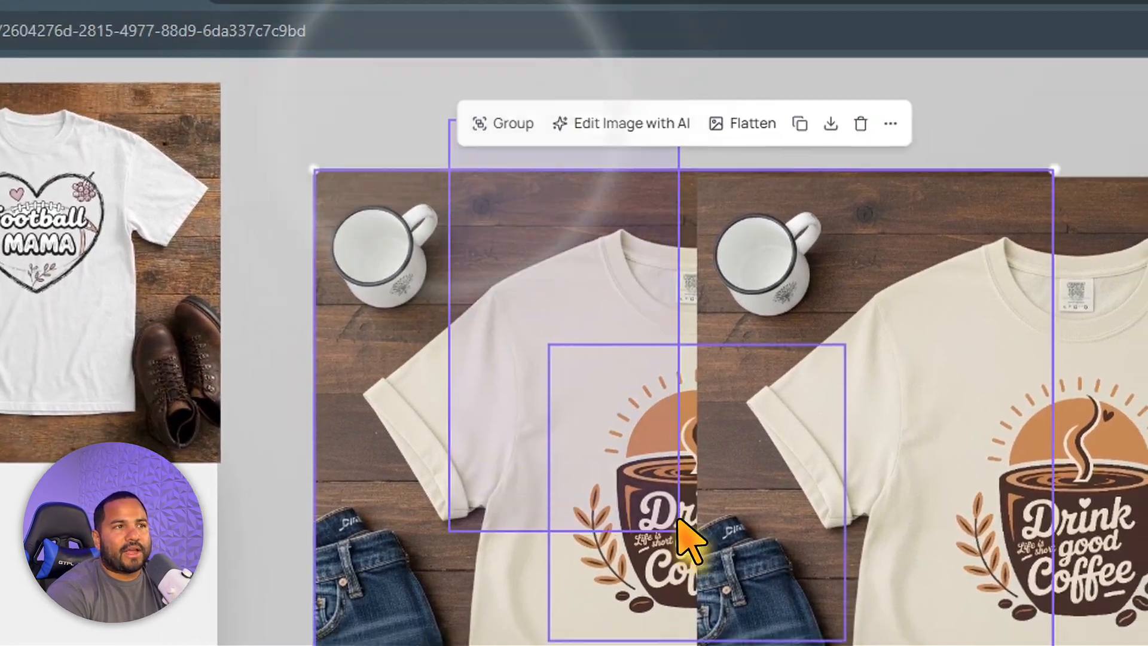
Delete the original unflattened shirt and coffee design, and move the flattened copy into their place
{"action": "left_click_drag", "start_coordinate": [677, 519], "coordinate": [680, 531]}
{"action": "key", "text": "Delete"}
{"action": "left_click_drag", "start_coordinate": [1056, 612], "coordinate": [620, 544]}
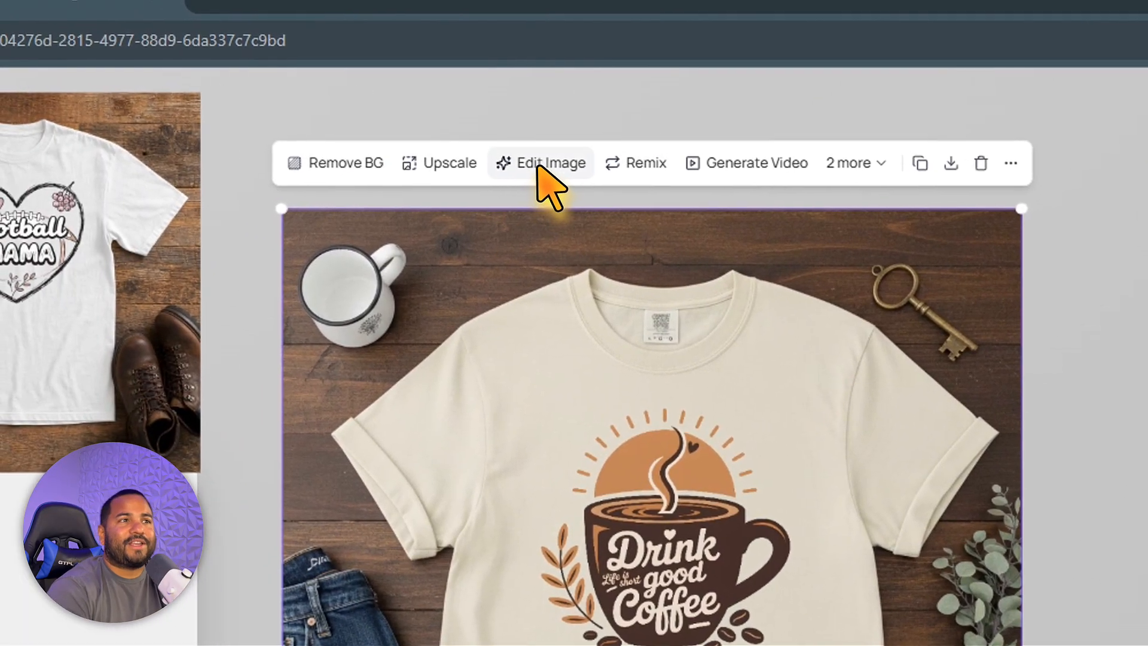
Write an AI edit prompt for a waist-up lifestyle mockup: curly-haired young latina woman, sunglasses, looking away, holding coffee, busy coffee shop, shirt focus, blurry background
{"action": "left_click", "coordinate": [590, 165]}
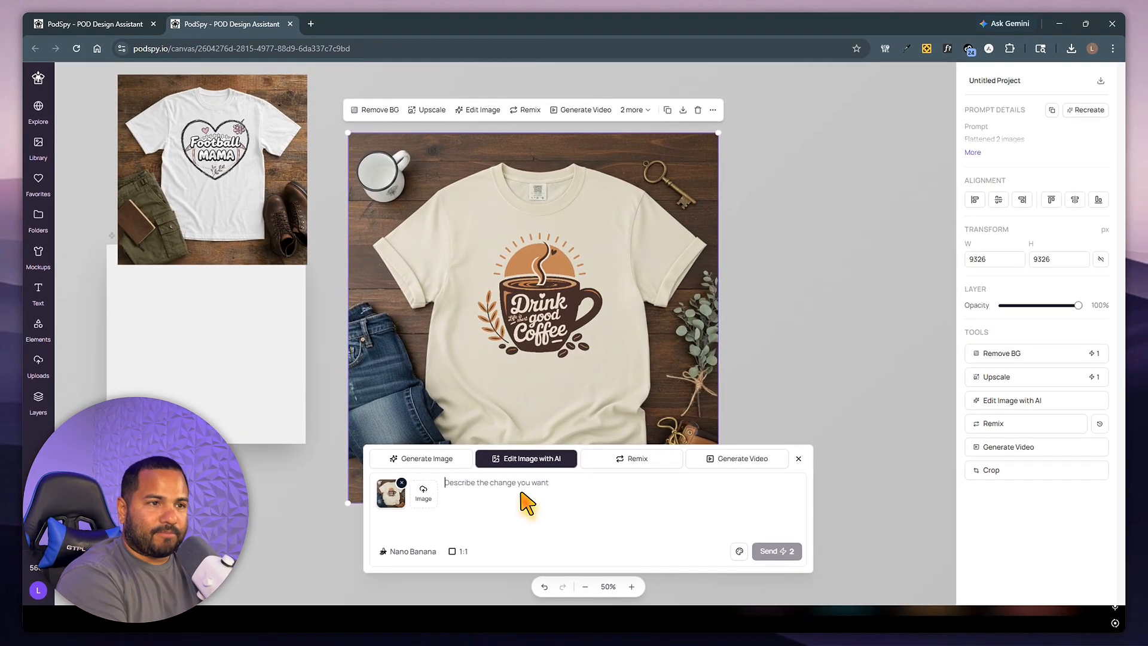
{"action": "type", "text": "cr"}
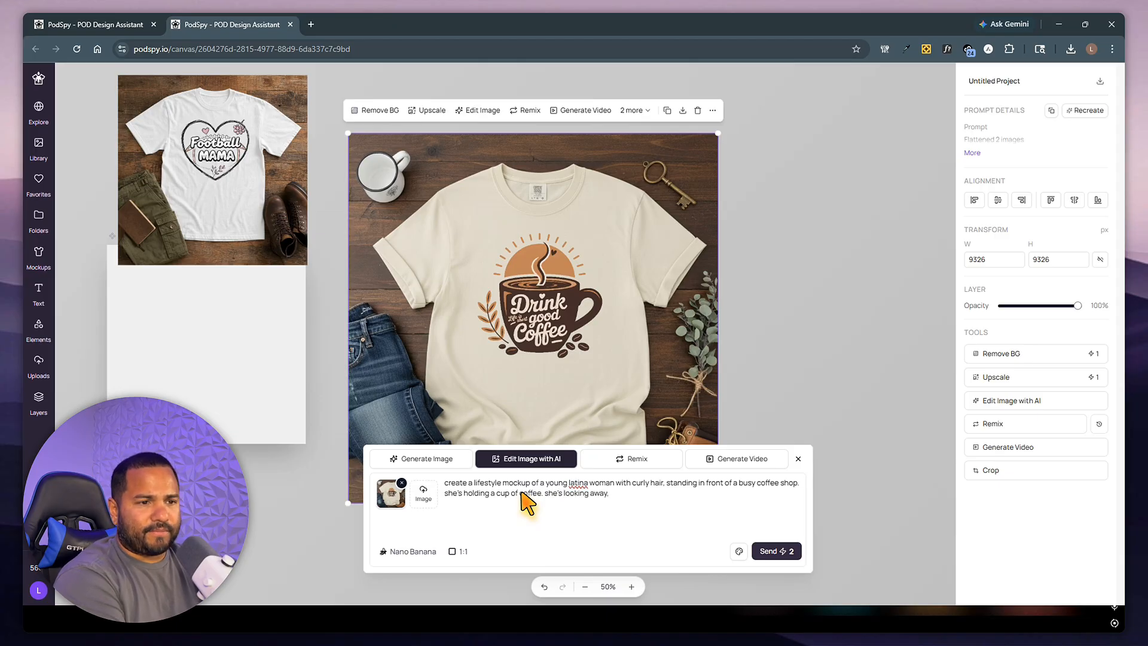
{"action": "type", "text": "lasses o"}
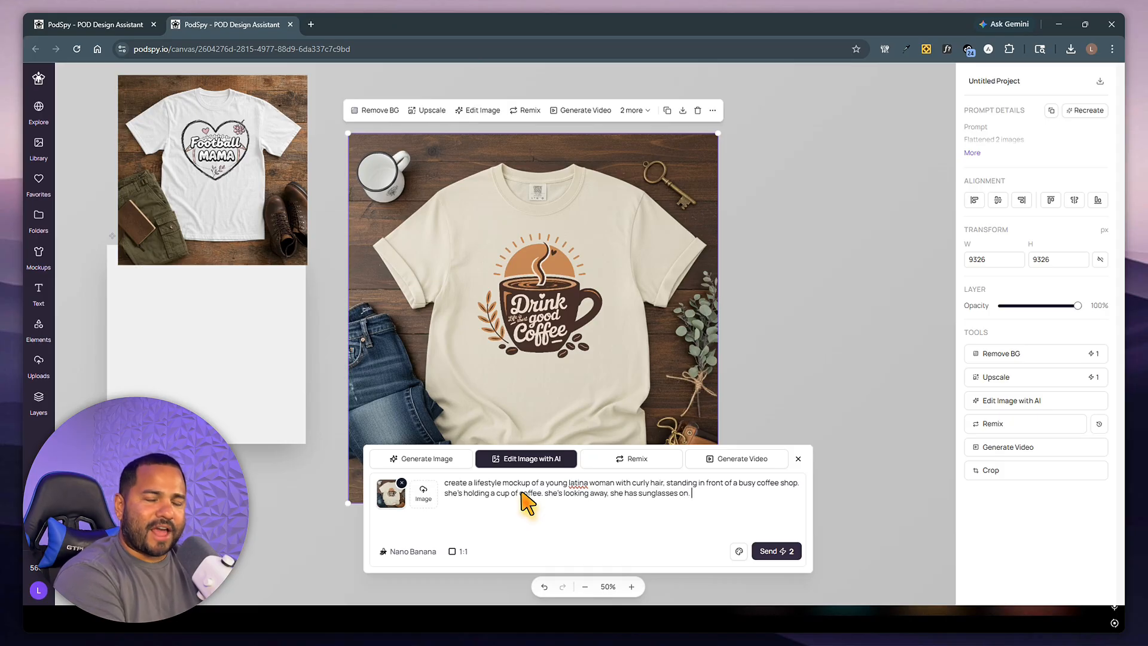
{"action": "type", "text": "n. "}
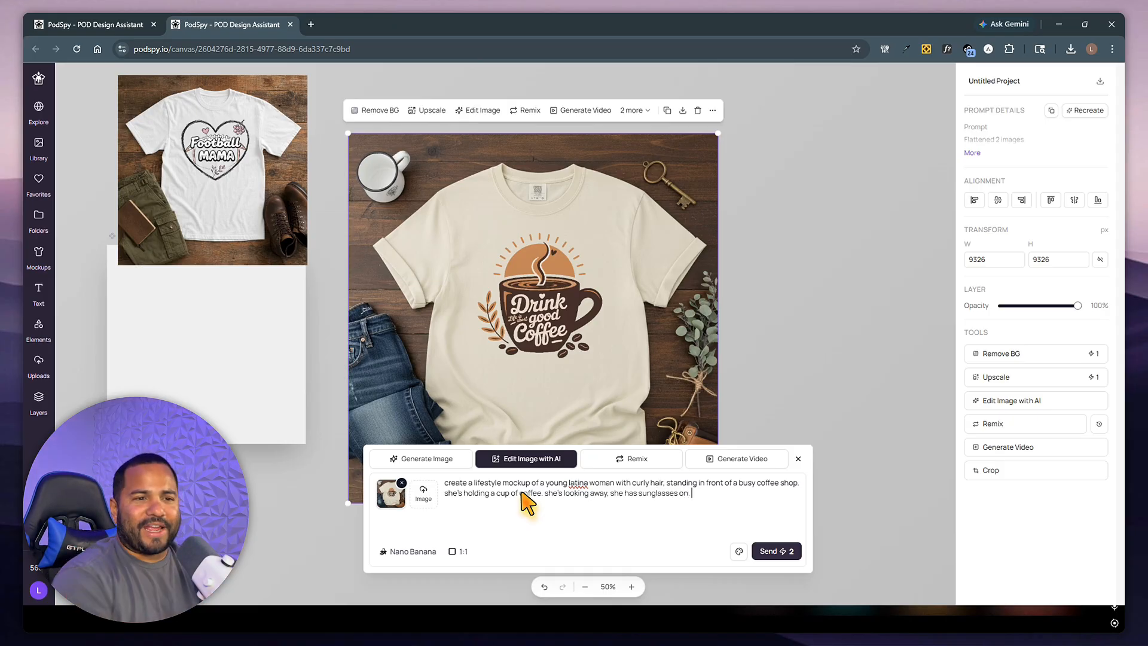
{"action": "type", "text": "foc"}
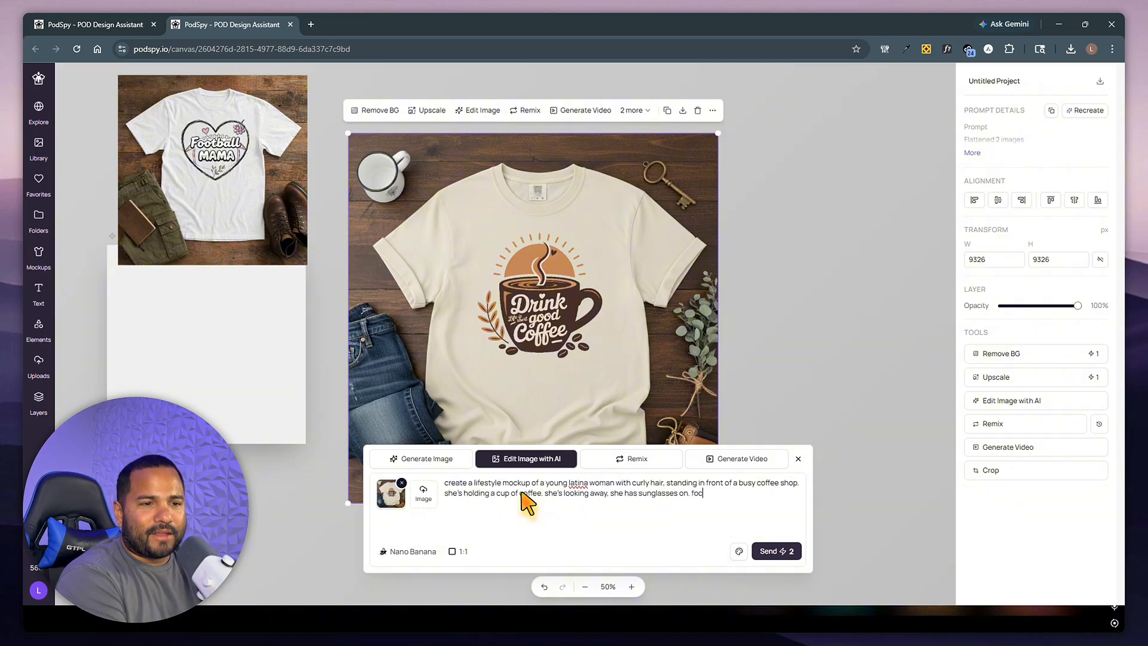
{"action": "type", "text": "us on th"}
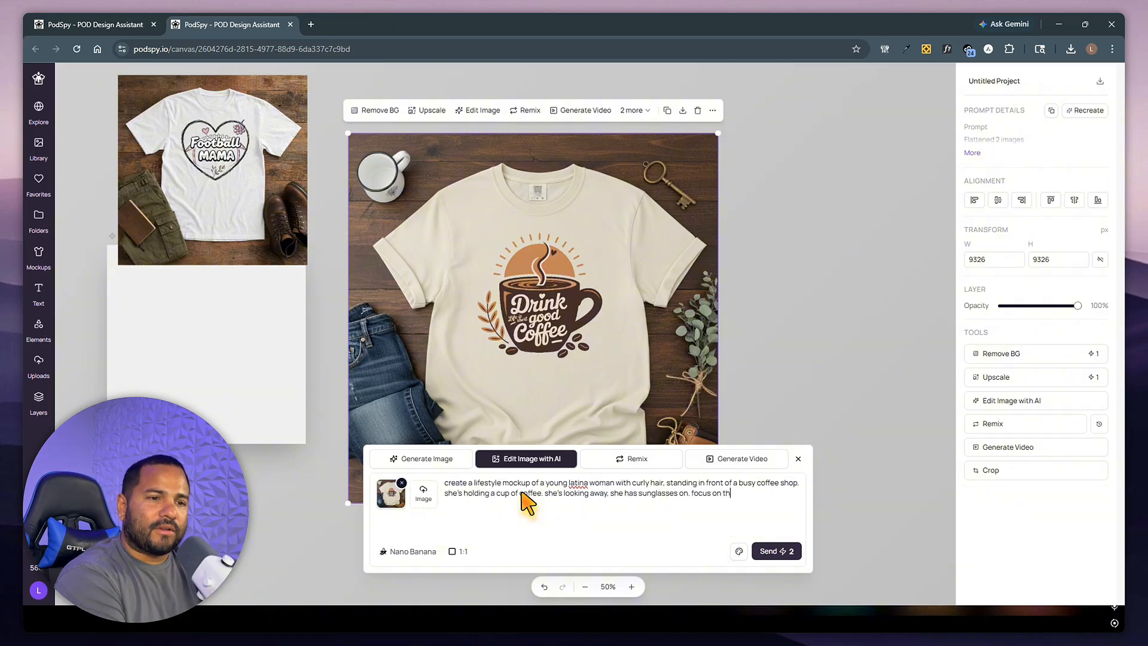
{"action": "type", "text": "e shirt. show"}
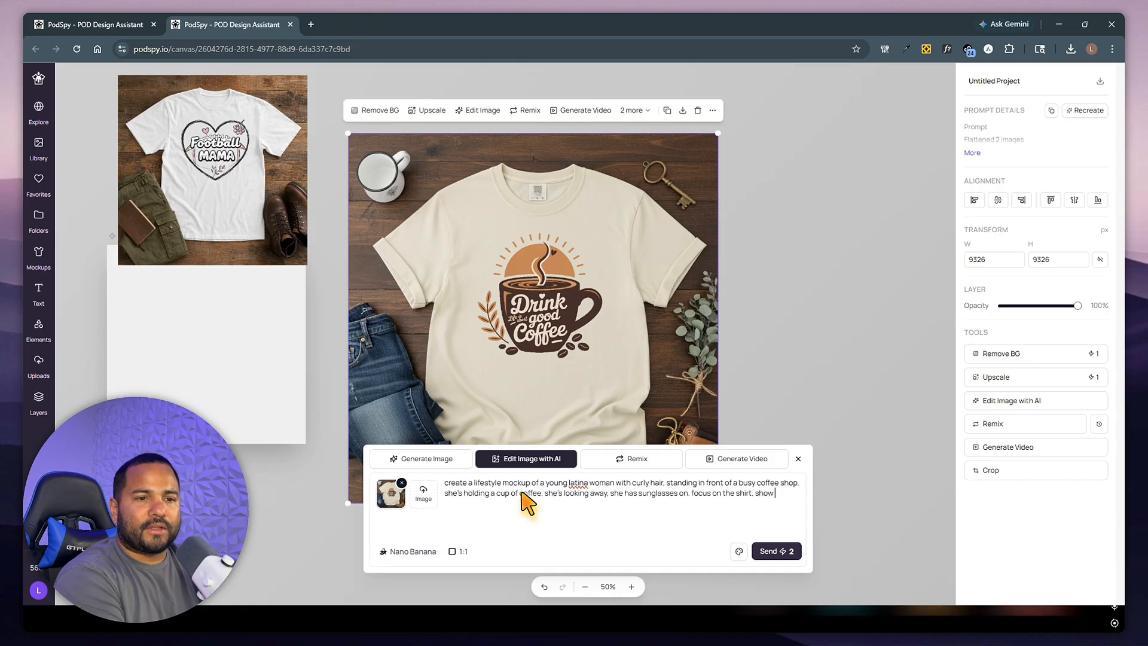
{"action": "type", "text": " waist up"}
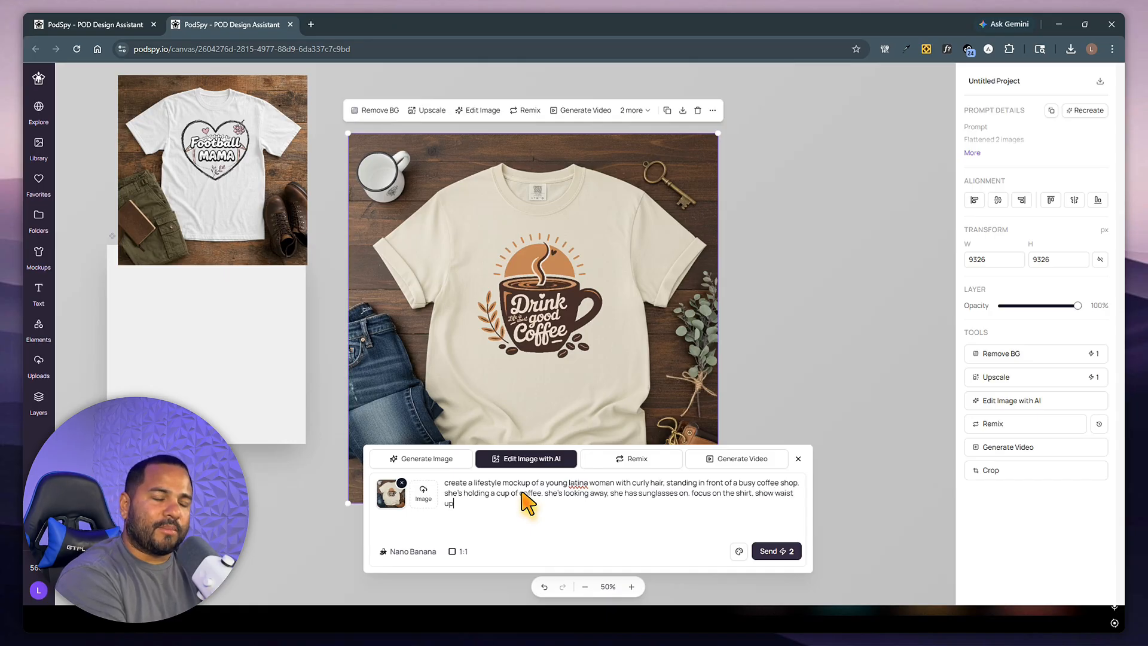
{"action": "type", "text": "."}
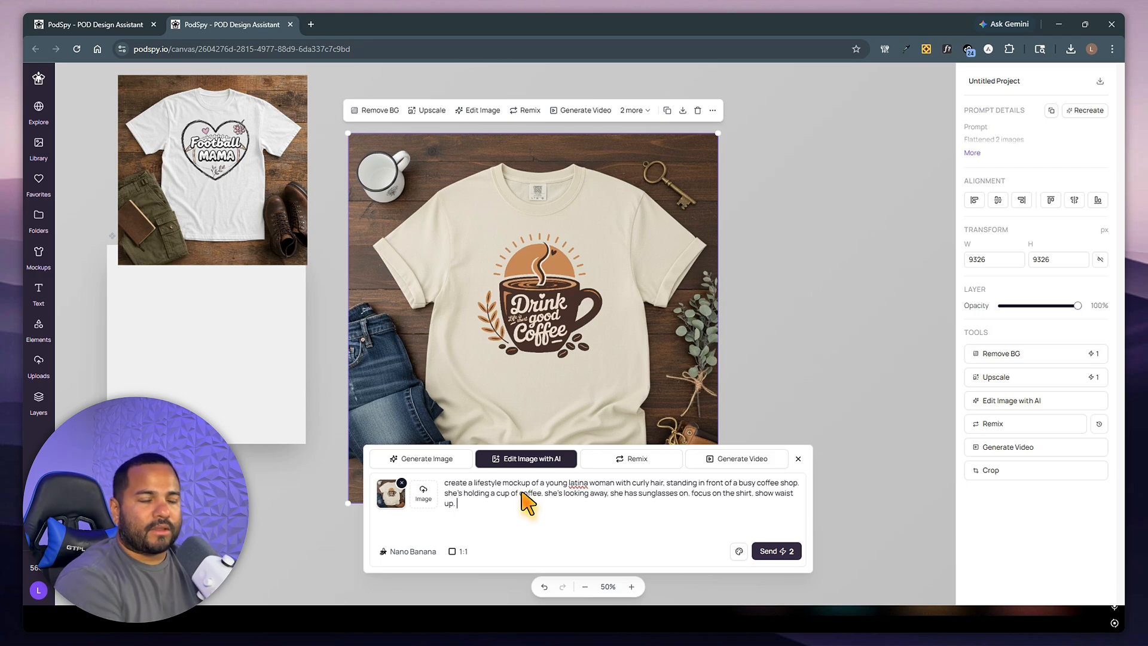
{"action": "type", "text": " blurry background"}
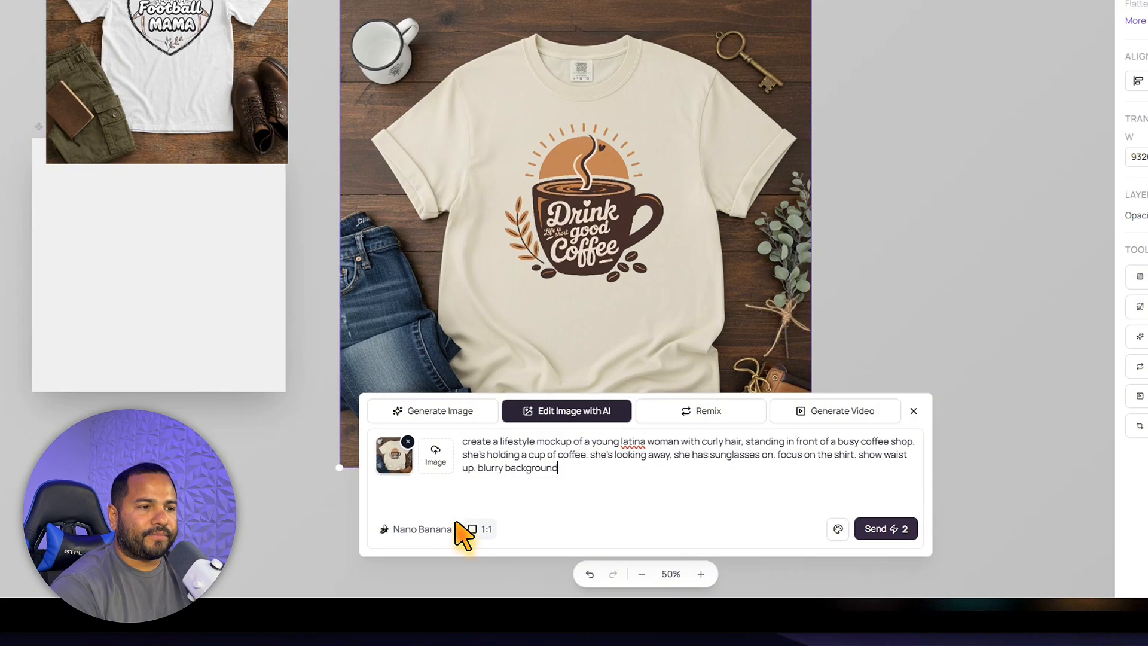
Generate the lifestyle mockup with the GPT Image 2 Medium model and move the result clear of the flat-lay image
{"action": "left_click", "coordinate": [427, 551]}
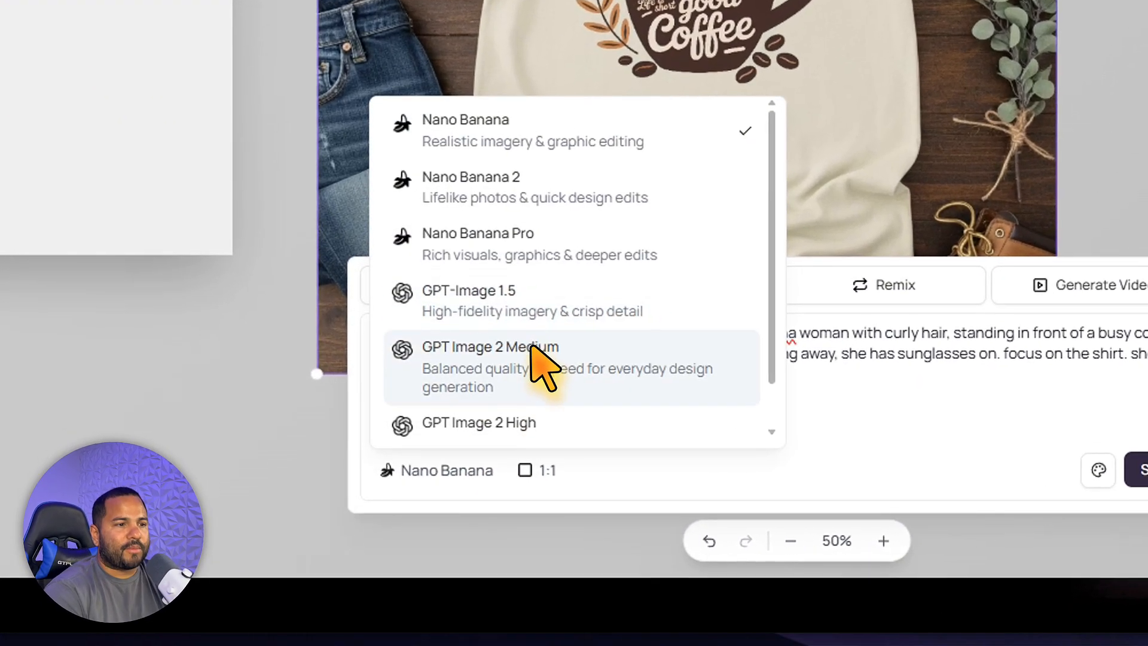
{"action": "left_click", "coordinate": [534, 353]}
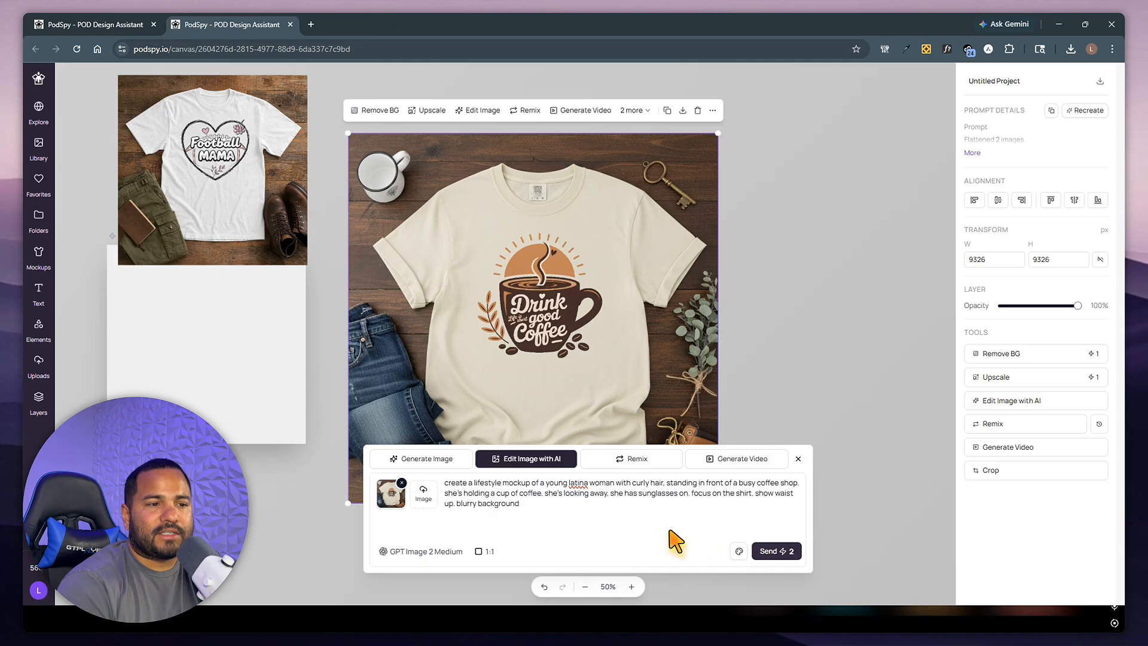
{"action": "key", "text": "Return"}
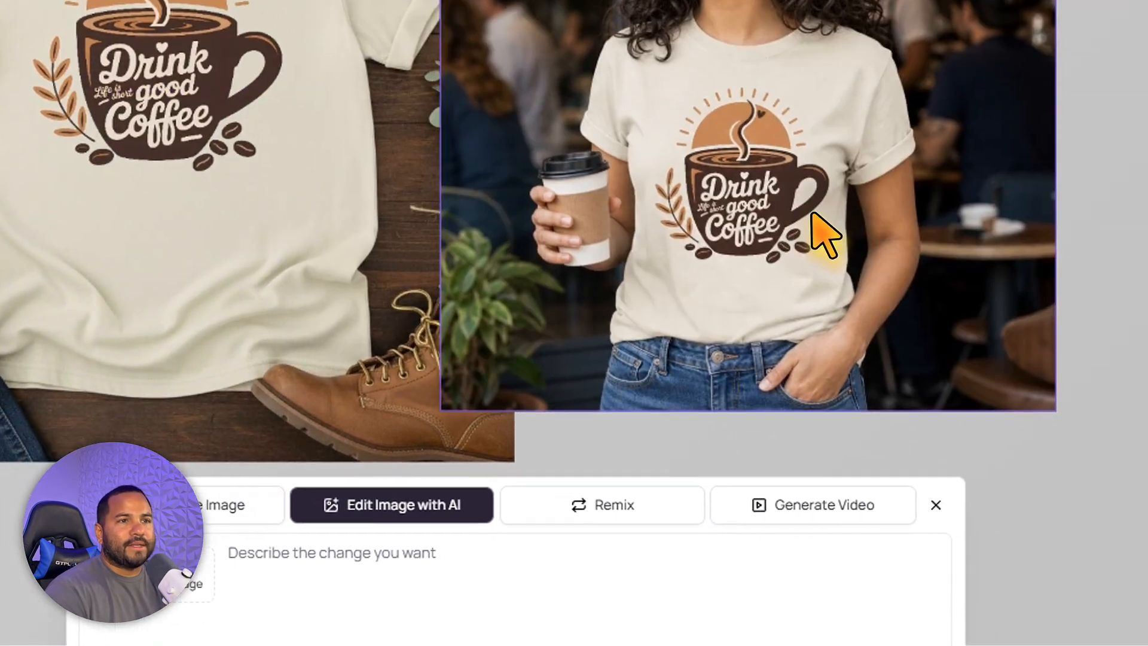
{"action": "left_click", "coordinate": [811, 213]}
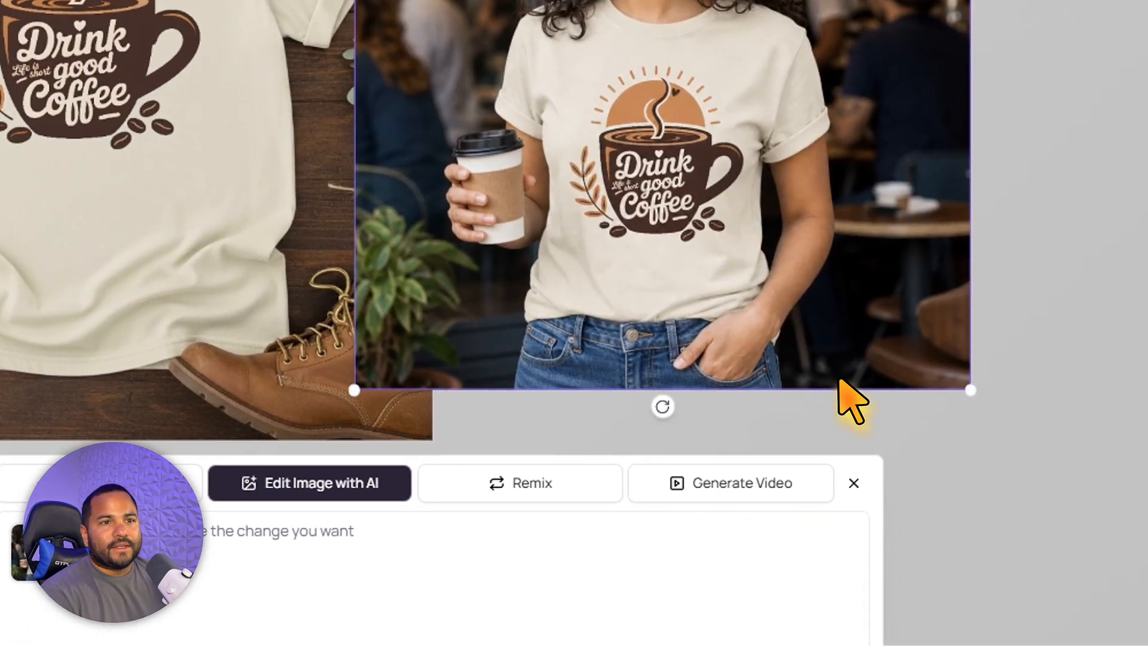
{"action": "left_click_drag", "start_coordinate": [732, 272], "coordinate": [163, 292]}
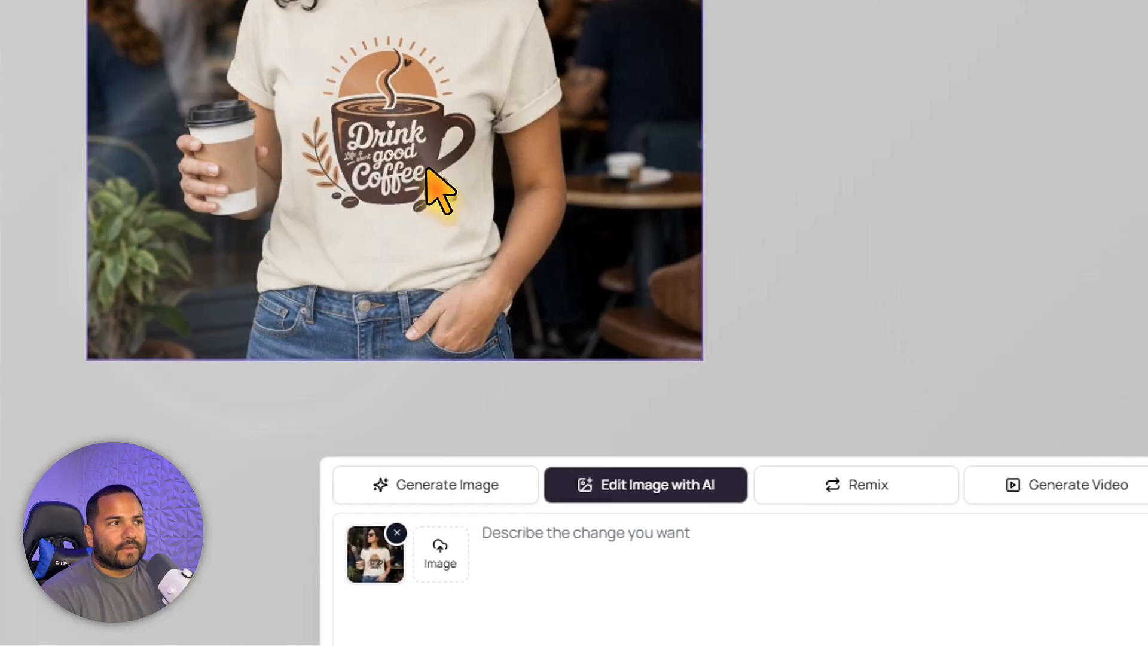